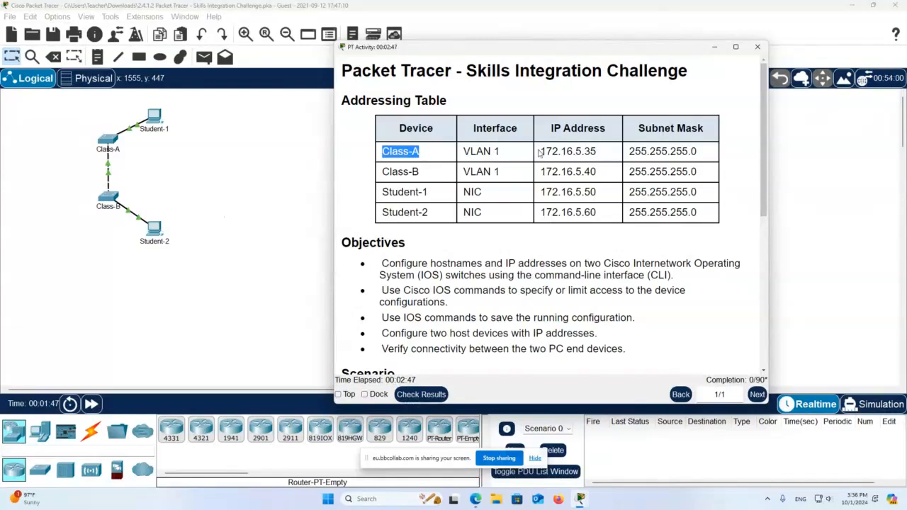
- Read the addressing table and requirements, highlighting Class-A's IP and the console-connection requirement
left_click_drag(539, 151, 590, 151)
scroll(567, 197, "down", 5)
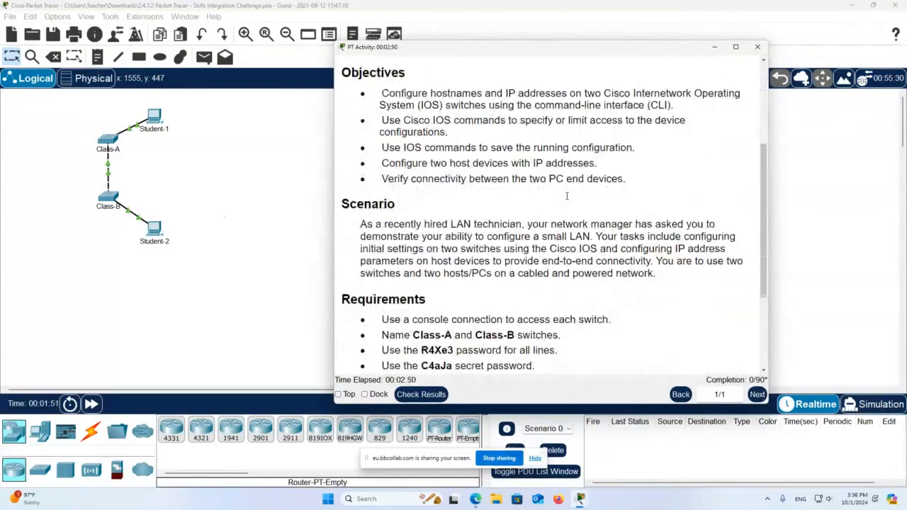
scroll(567, 196, "down", 4)
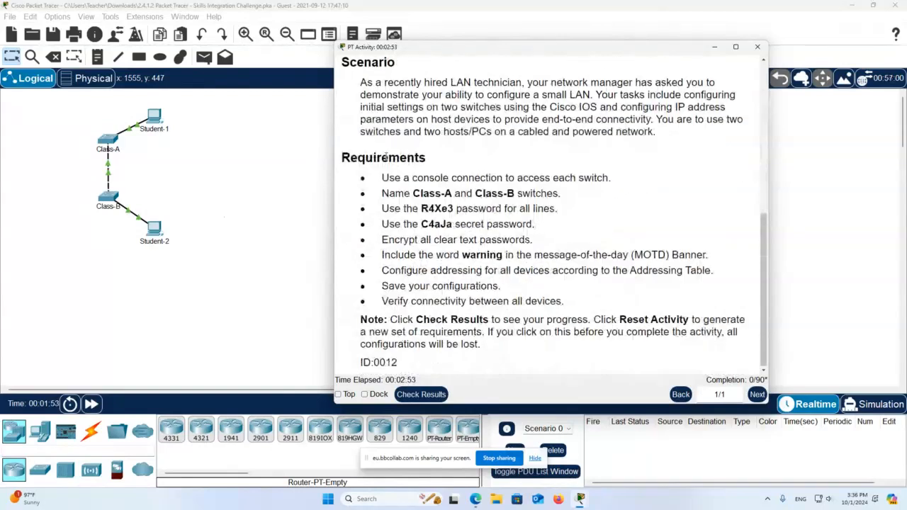
double_click(384, 157)
left_click_drag(388, 178, 614, 181)
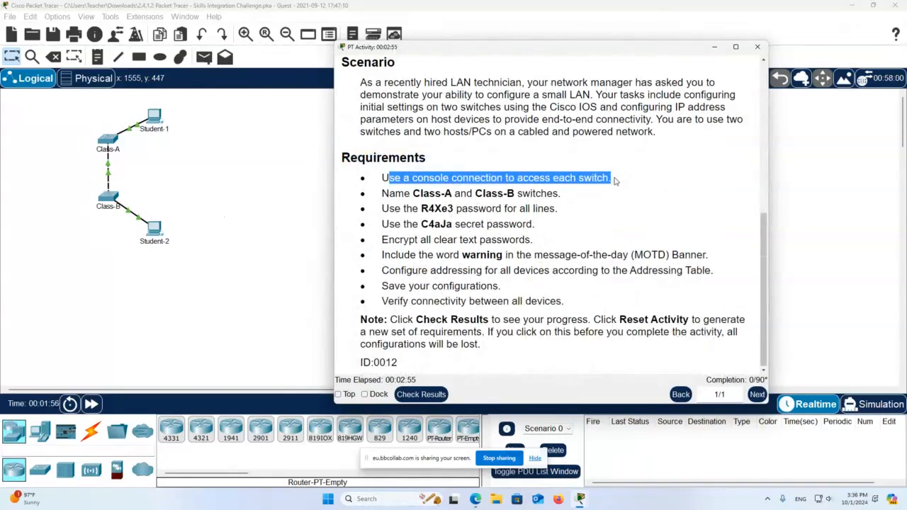
left_click(267, 267)
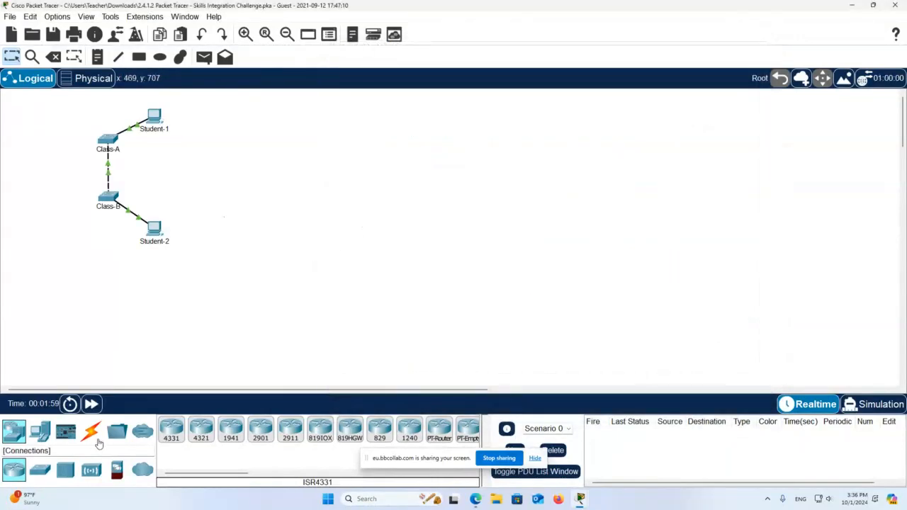
- Confirm that Connections and End Devices are locked and dismiss both Interface Locked notices
left_click(91, 431)
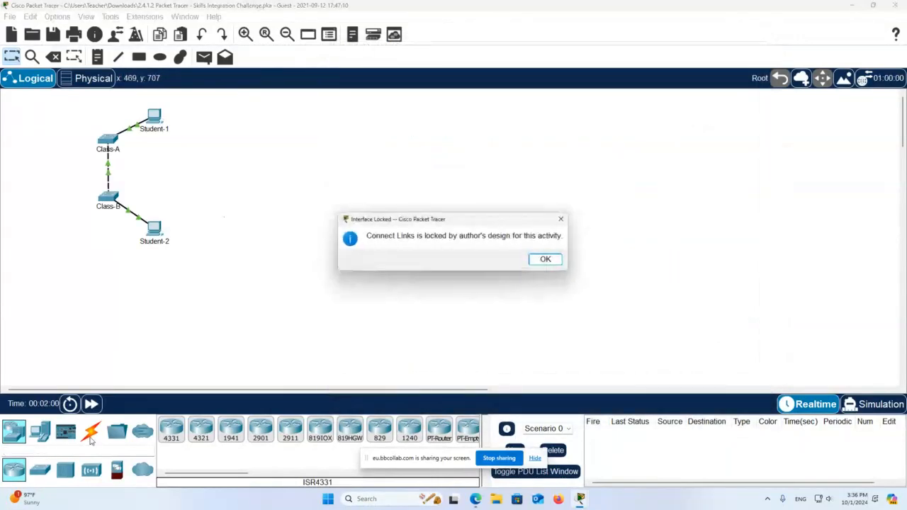
left_click(549, 261)
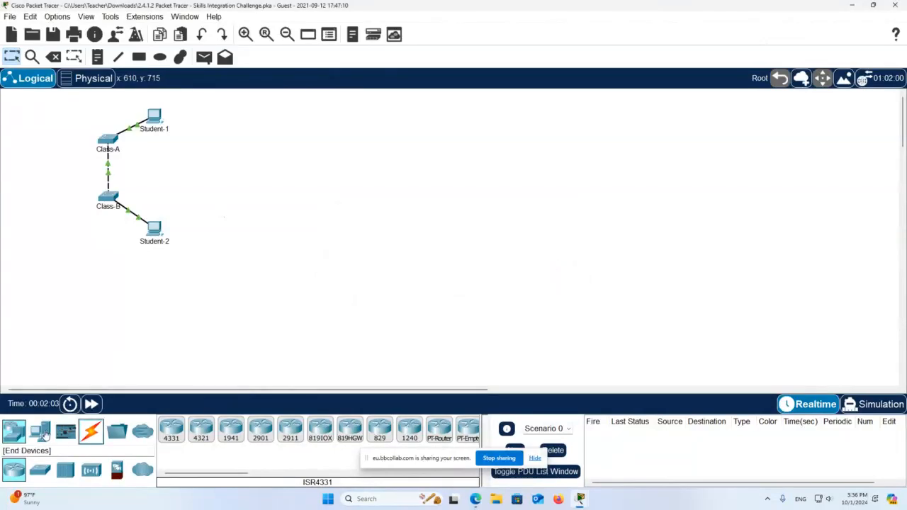
left_click(40, 431)
left_click(555, 267)
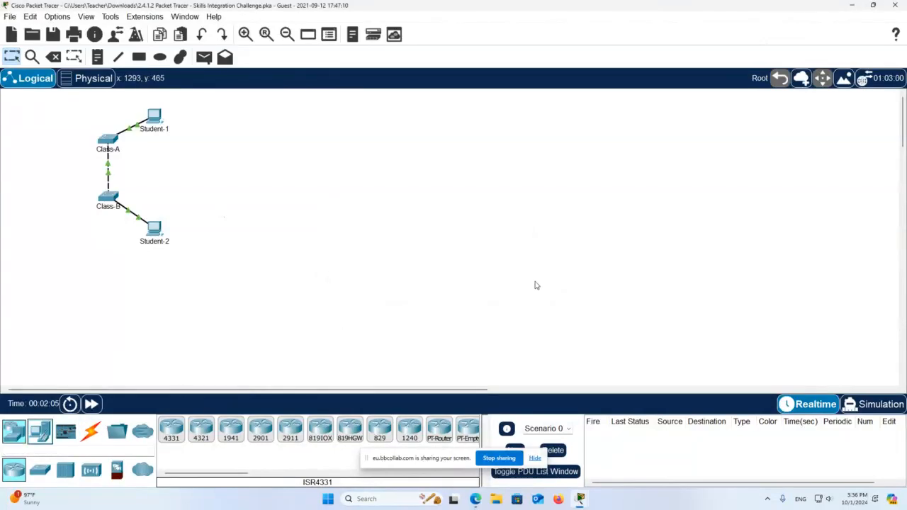
- Restore the PT Activity instructions and open the Class-A switch's device window
mouse_move(578, 504)
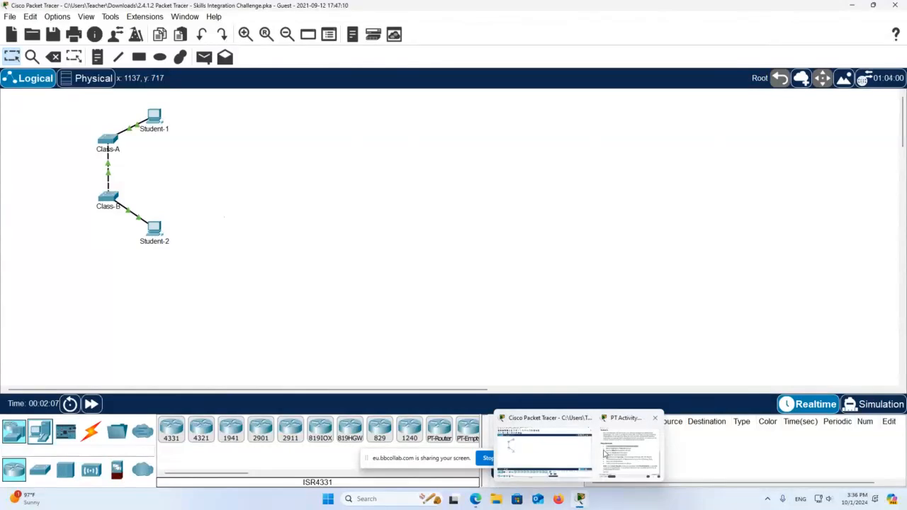
left_click(607, 453)
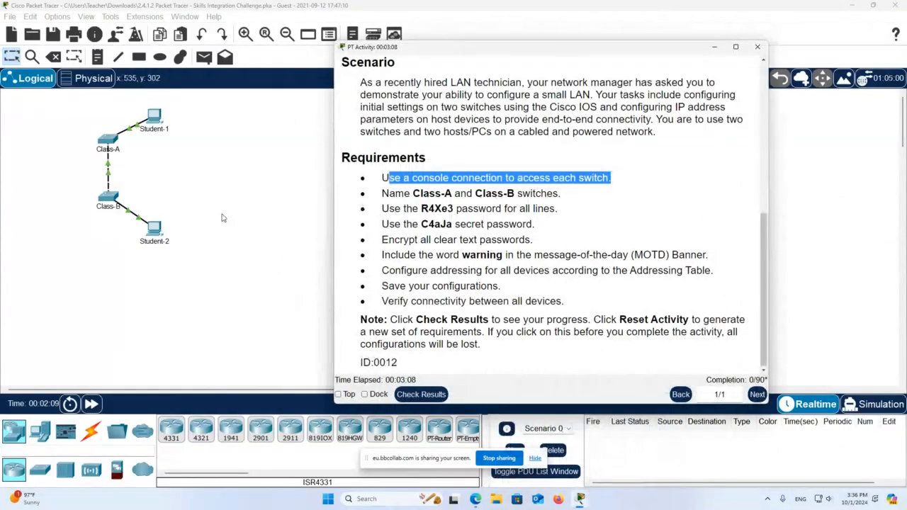
left_click(108, 142)
- Show Class-A's CLI at the Switch> prompt and move its window to the upper left
left_click(409, 128)
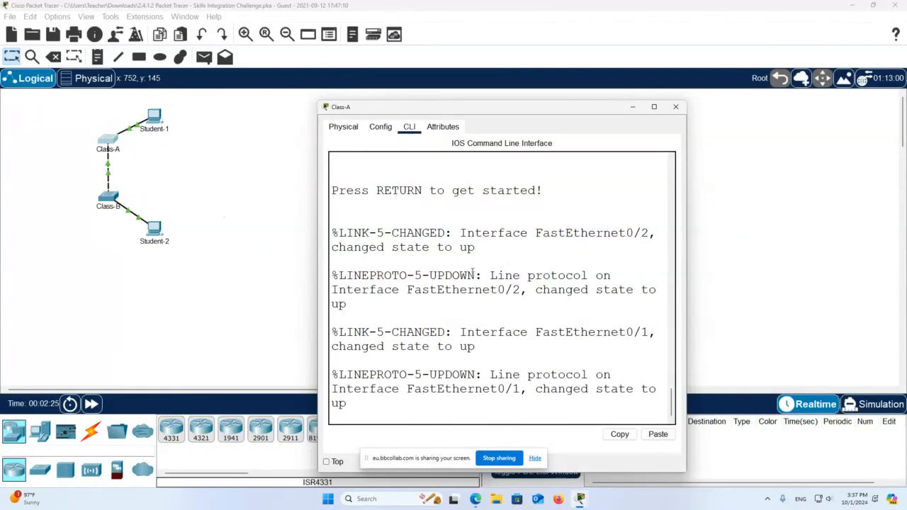
key("Return")
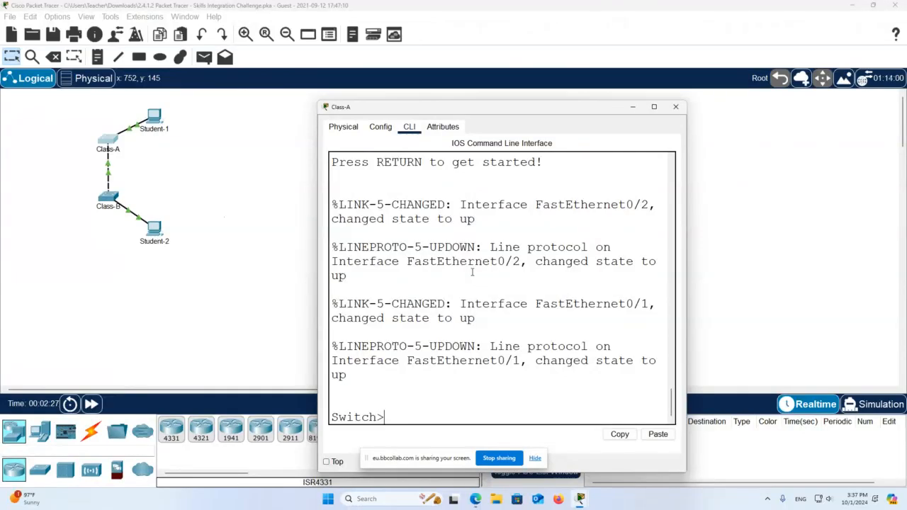
left_click_drag(482, 111, 272, 72)
- Place the activity instructions on the right and highlight the Class-A hostname requirement
mouse_move(580, 498)
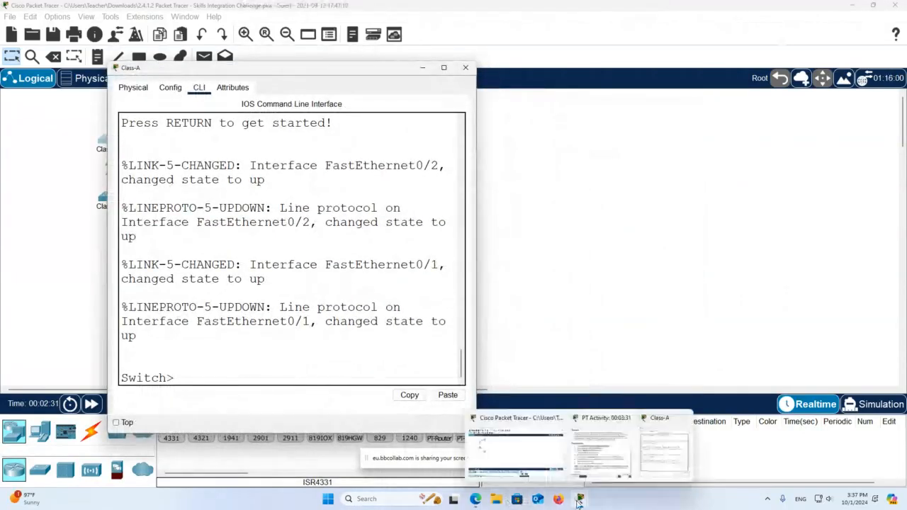
left_click(606, 461)
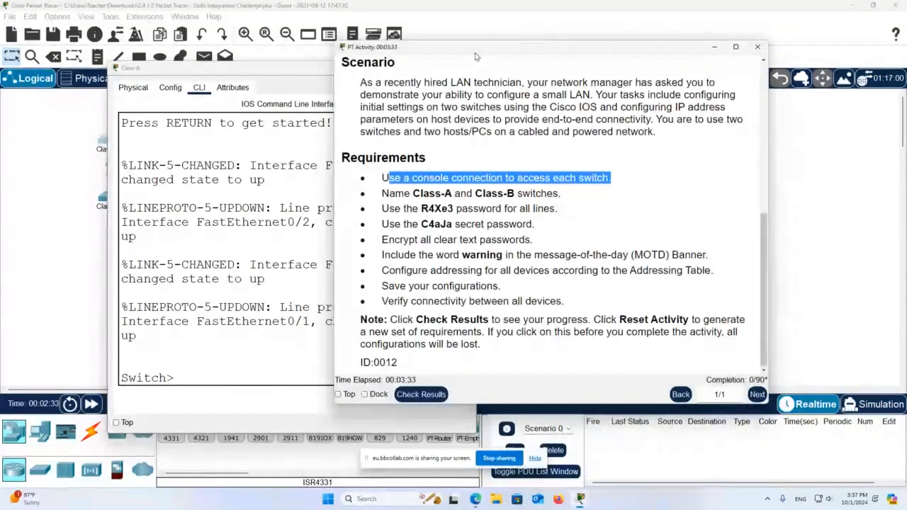
left_click_drag(477, 53, 615, 69)
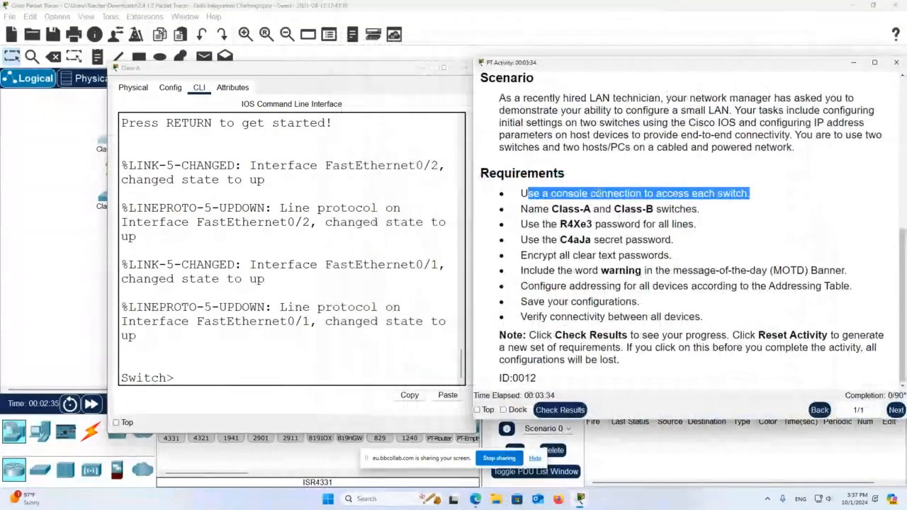
left_click(592, 210)
left_click_drag(594, 212, 553, 217)
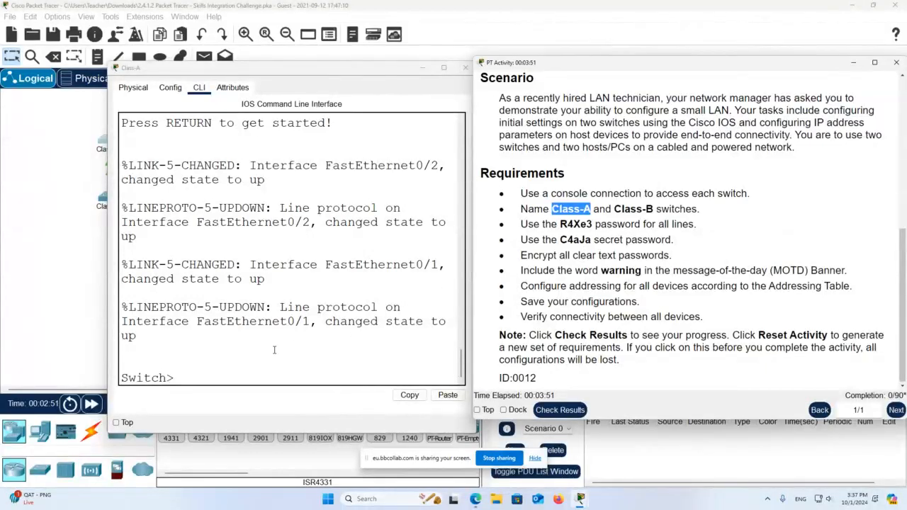
- Enter privileged and global configuration modes and set the hostname to Class-A
left_click(248, 377)
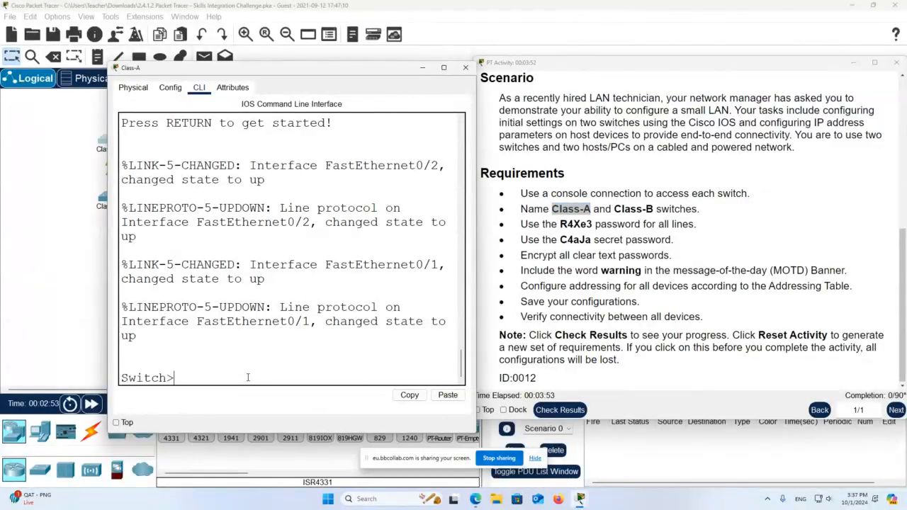
type("ena")
key("Return")
type("co")
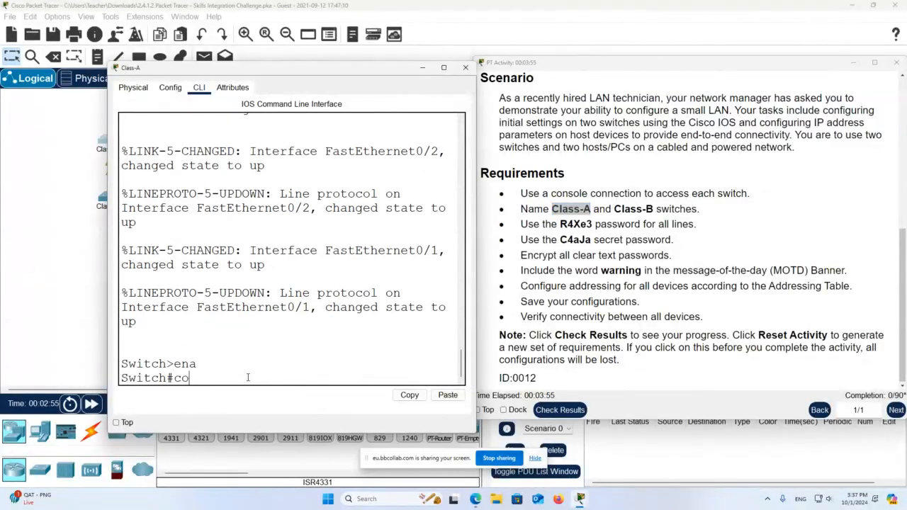
type("nf t")
key("Return")
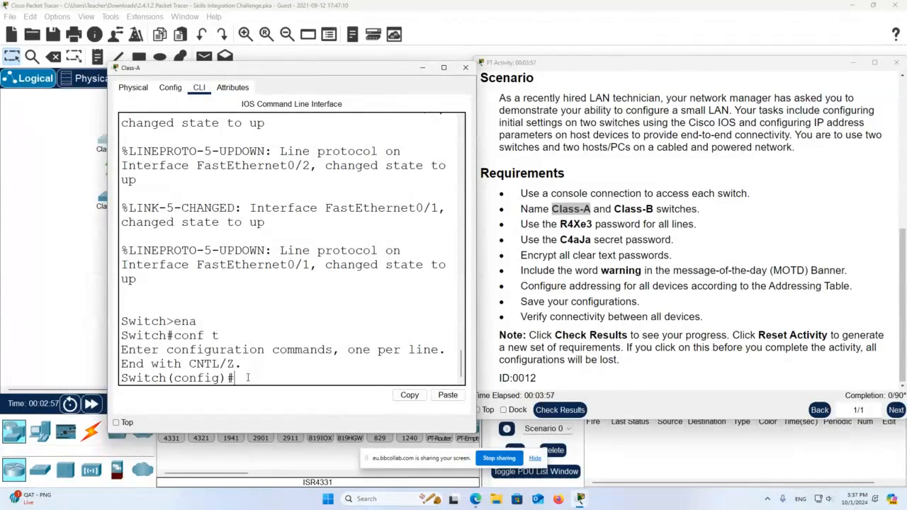
type("hostname Cl")
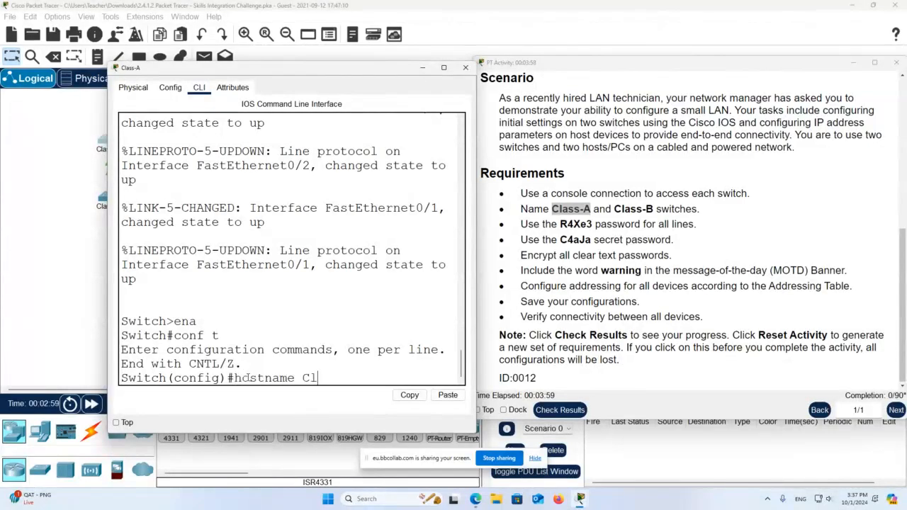
type("ass-A")
key("Return")
- Copy the required line password from the activity requirements
left_click(577, 224)
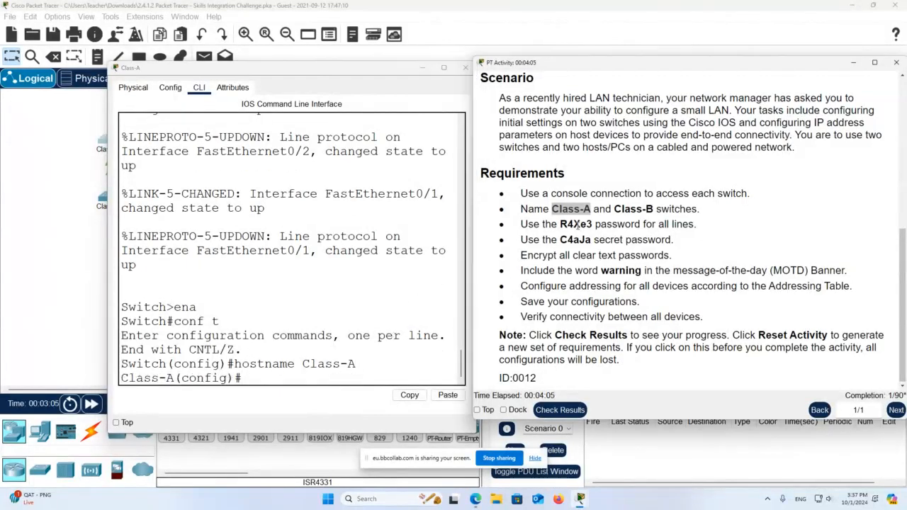
double_click(577, 224)
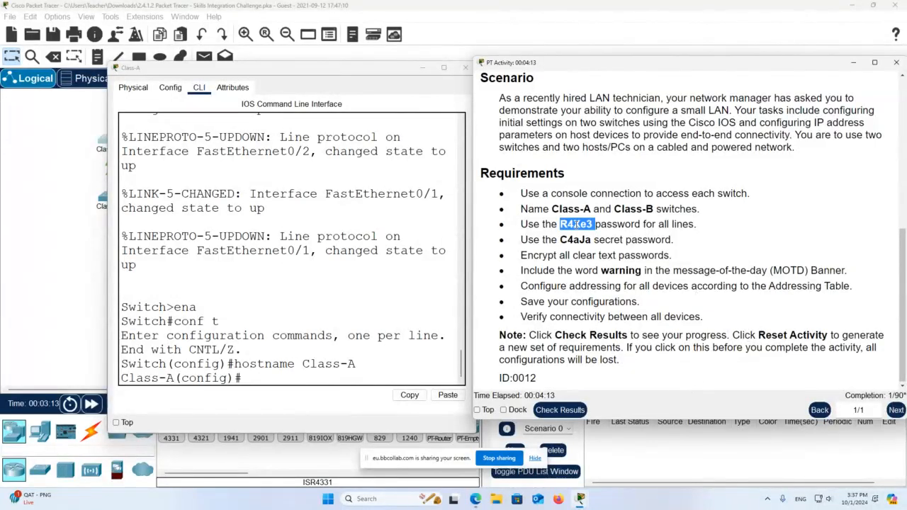
right_click(582, 230)
left_click(583, 231)
- Set the copied password on line con 0 and require login
left_click(325, 376)
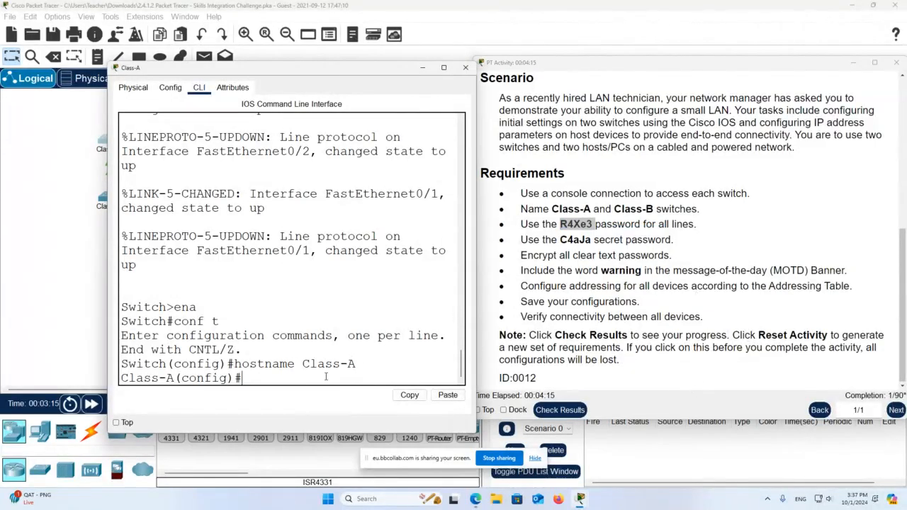
type("line con 0")
key("Return")
type("pas")
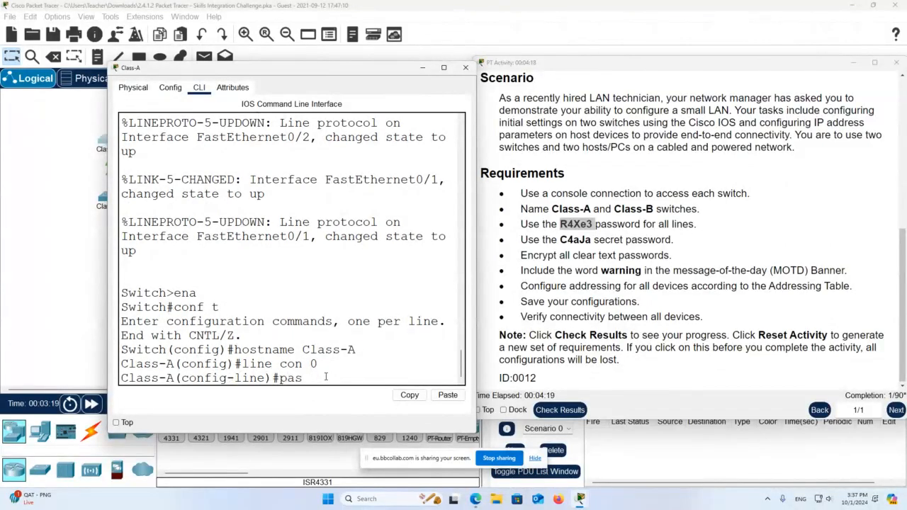
key("Tab")
left_click(447, 396)
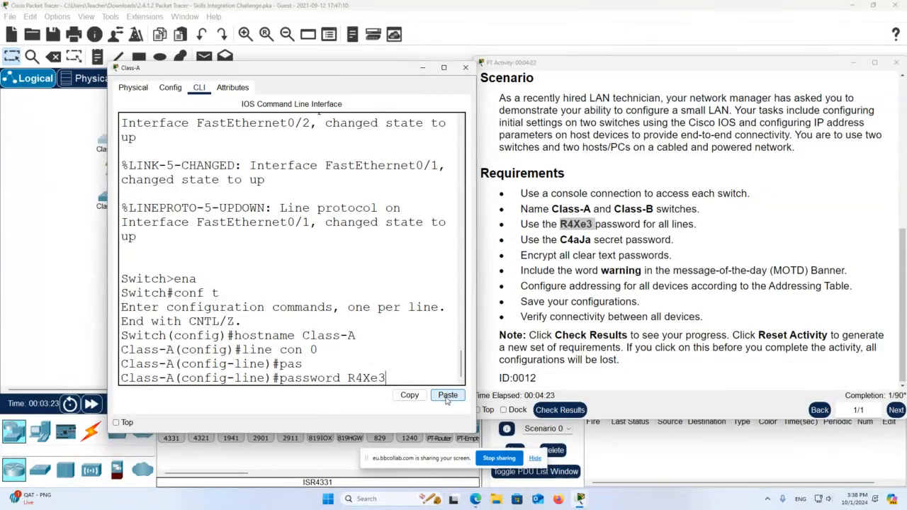
key("Return")
type("logi")
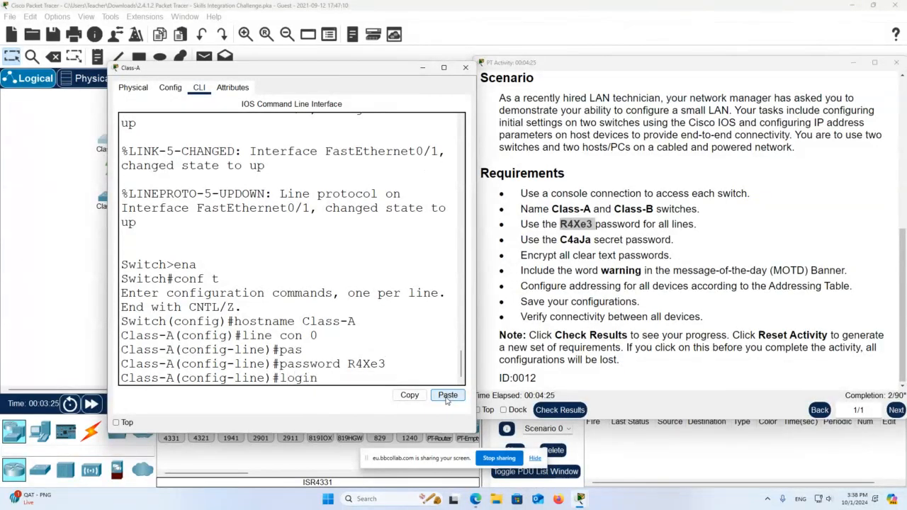
type("n")
key("Return")
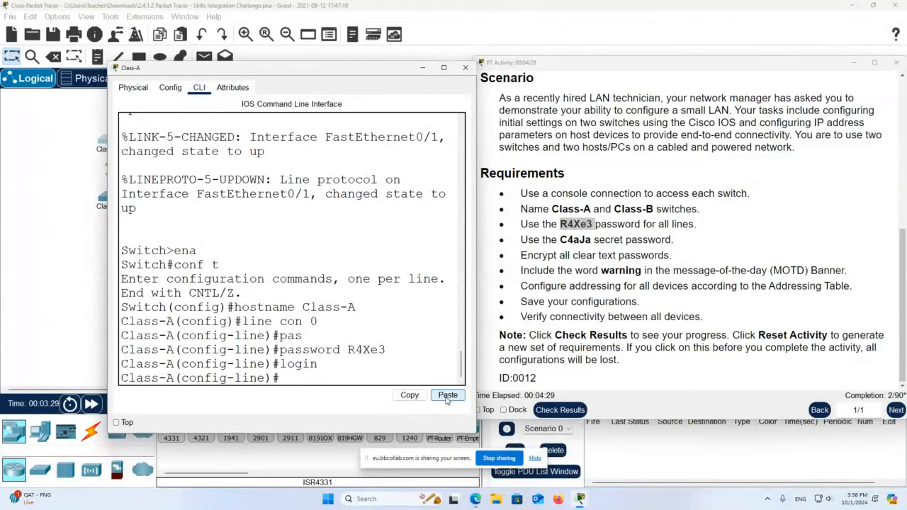
- Set the same password and login on line vty 0 15, then exit to global configuration
type("line vty 01")
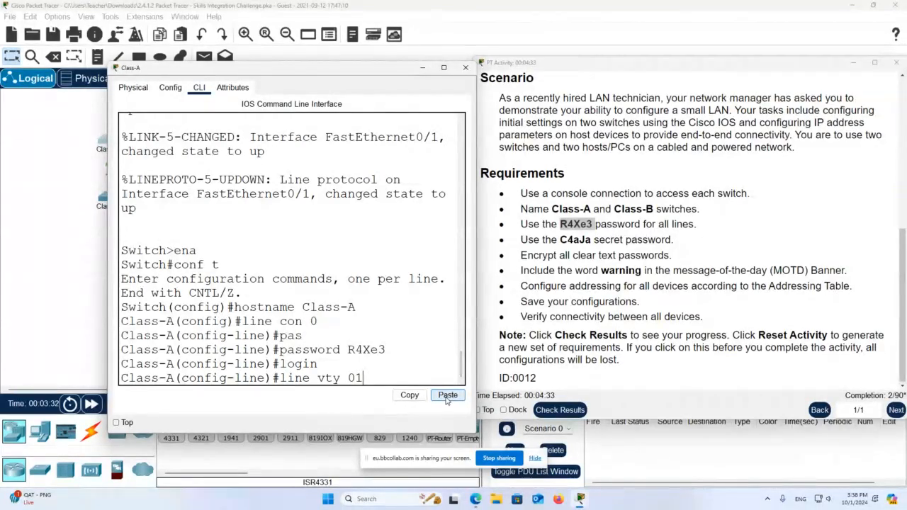
key("BackSpace")
type("15")
key("Return")
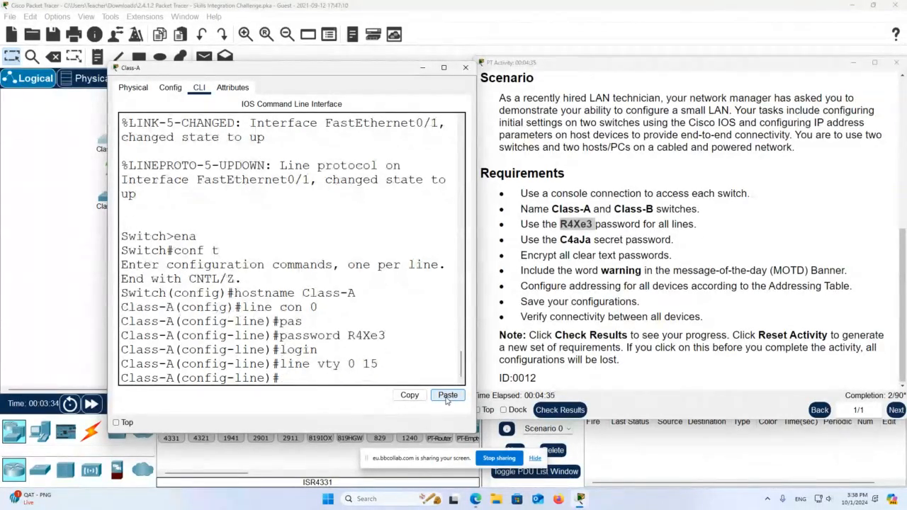
type("pass")
key("Return")
type("password")
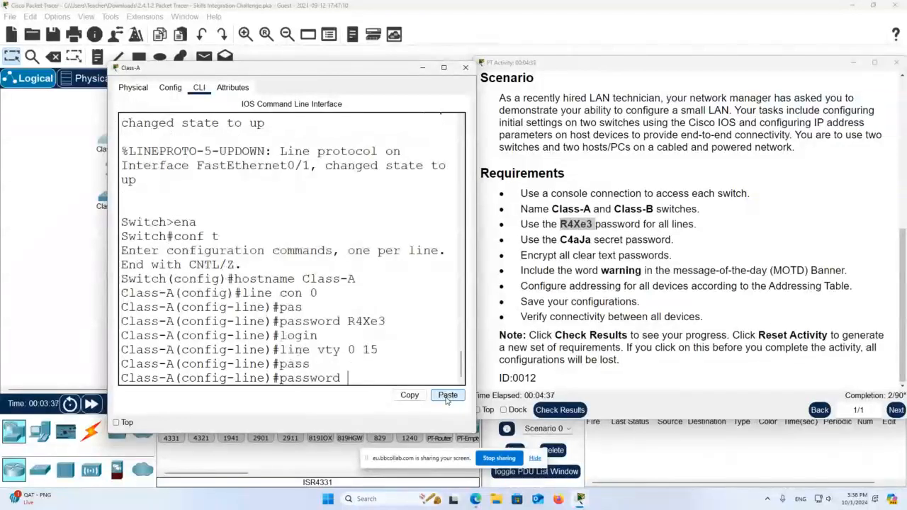
left_click(447, 395)
key("Return")
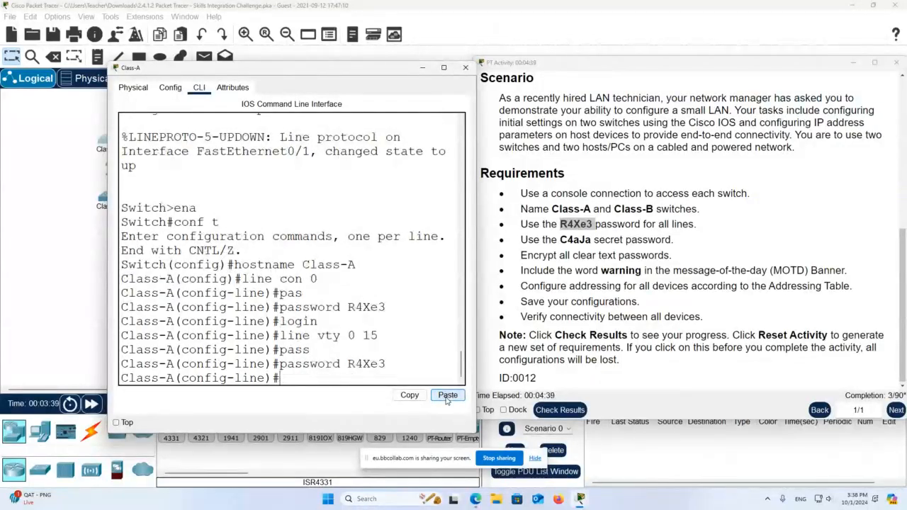
type("login")
key("Return")
type("exit")
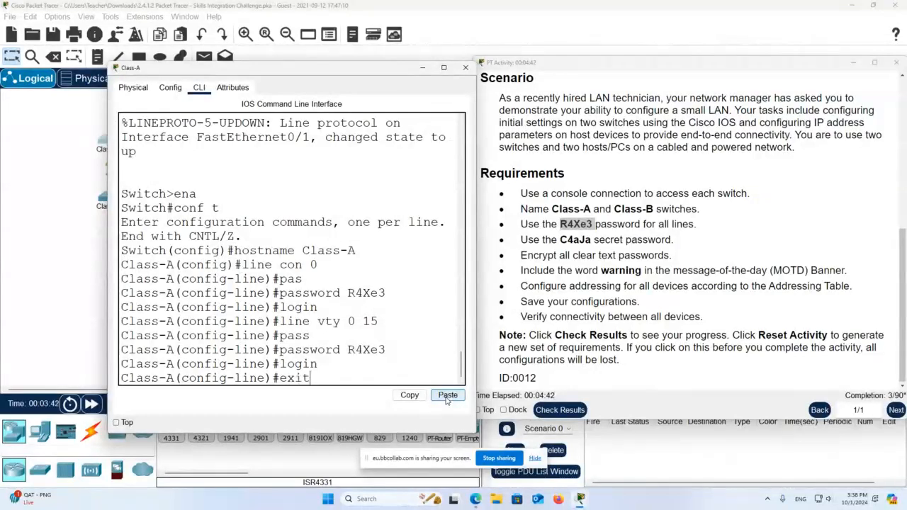
key("Return")
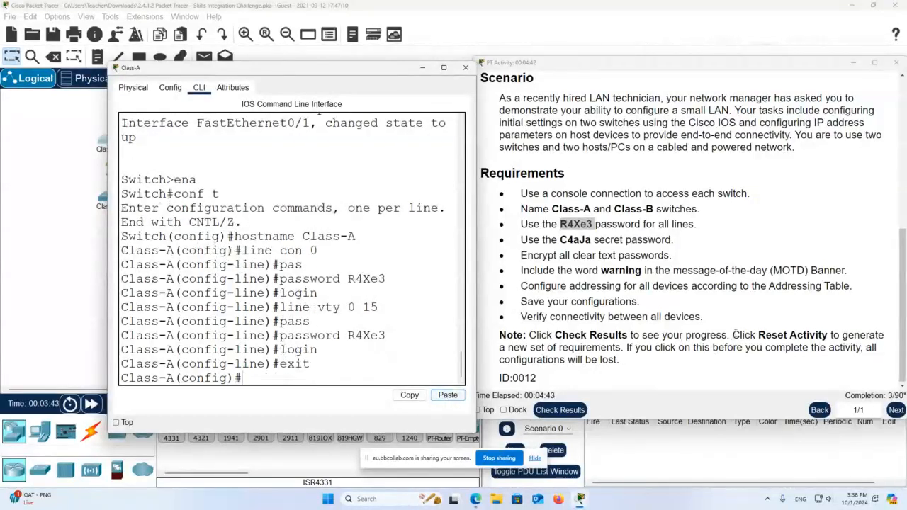
- Copy the required secret from the activity and apply it with enable secret
left_click(585, 243)
double_click(585, 240)
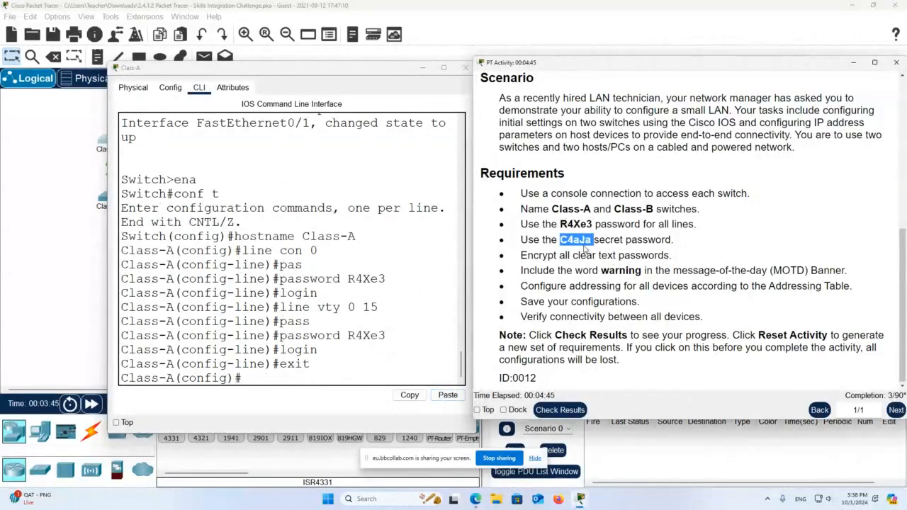
right_click(586, 240)
left_click(599, 249)
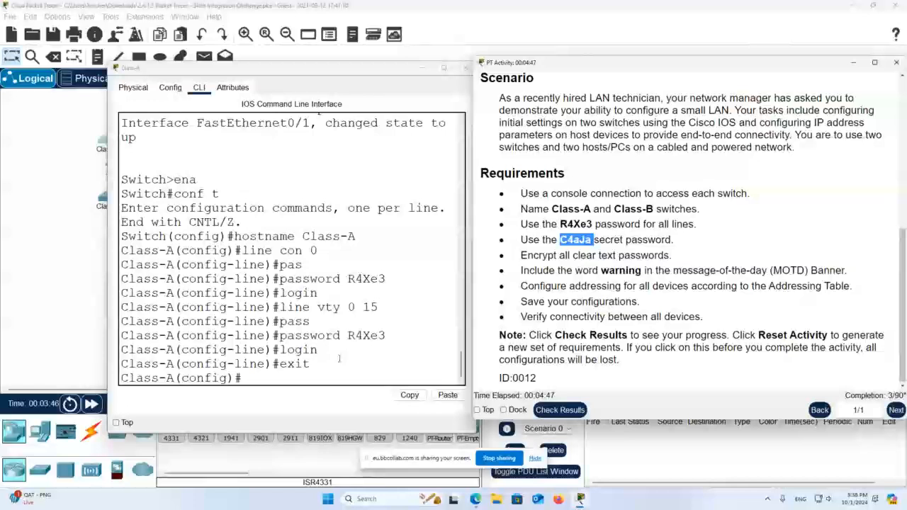
left_click(312, 373)
type("enab")
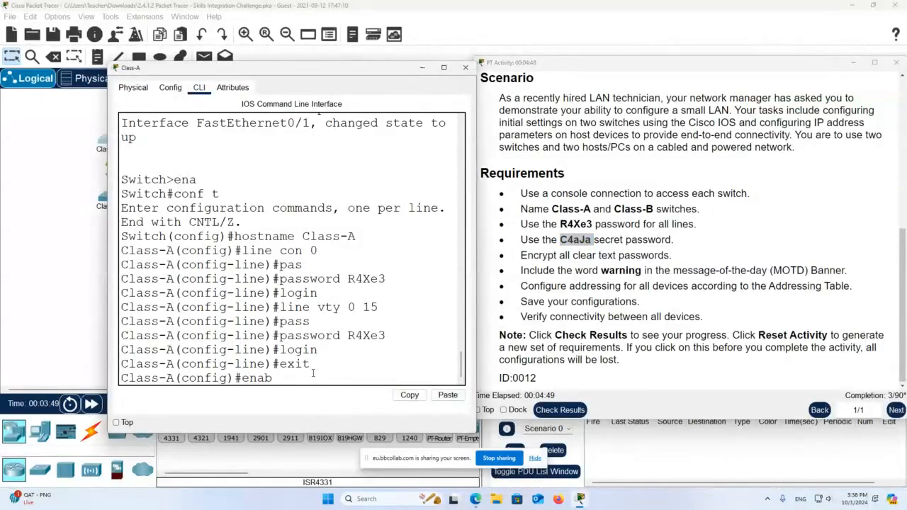
type("le secret")
left_click(457, 402)
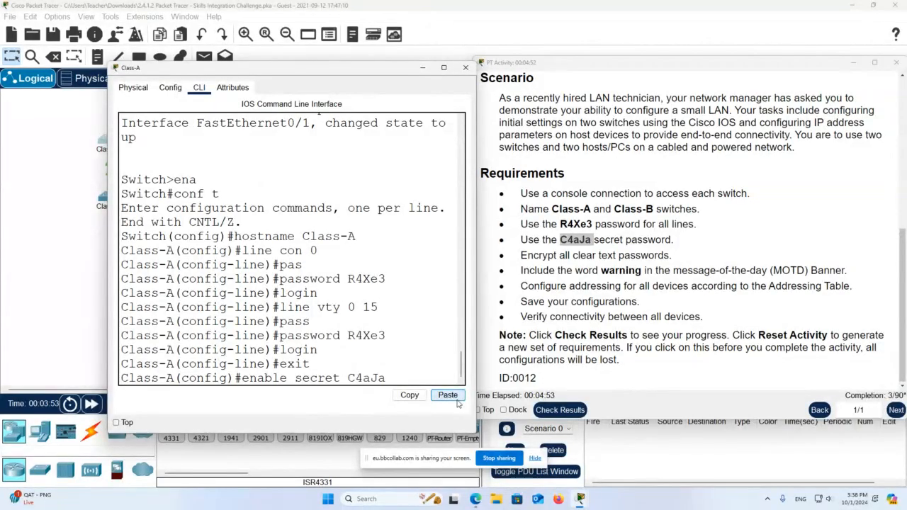
key("Return")
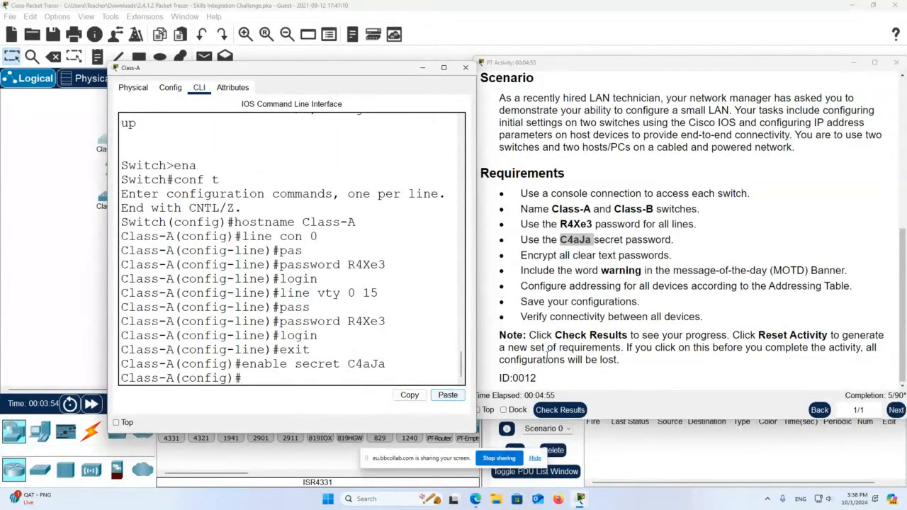
- Encrypt clear-text passwords with service password-encryption
left_click_drag(558, 258, 675, 261)
left_click(317, 379)
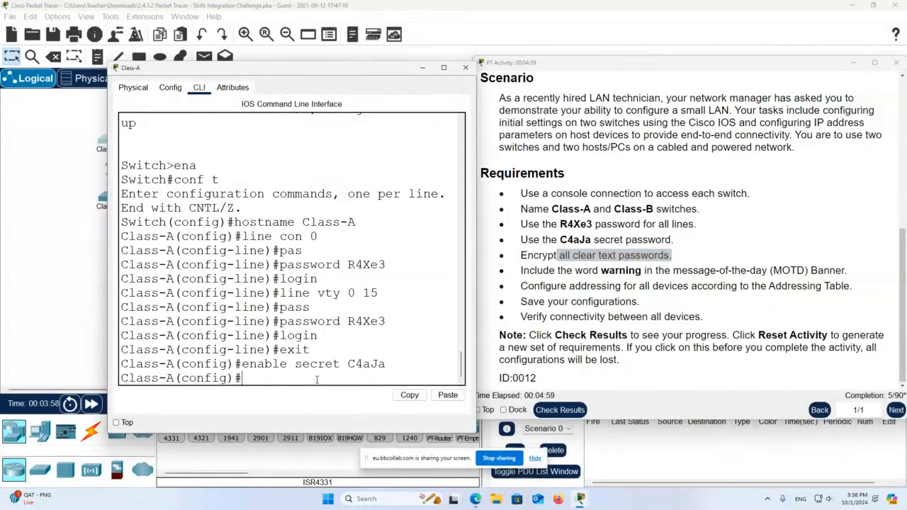
type("serv")
key("Tab")
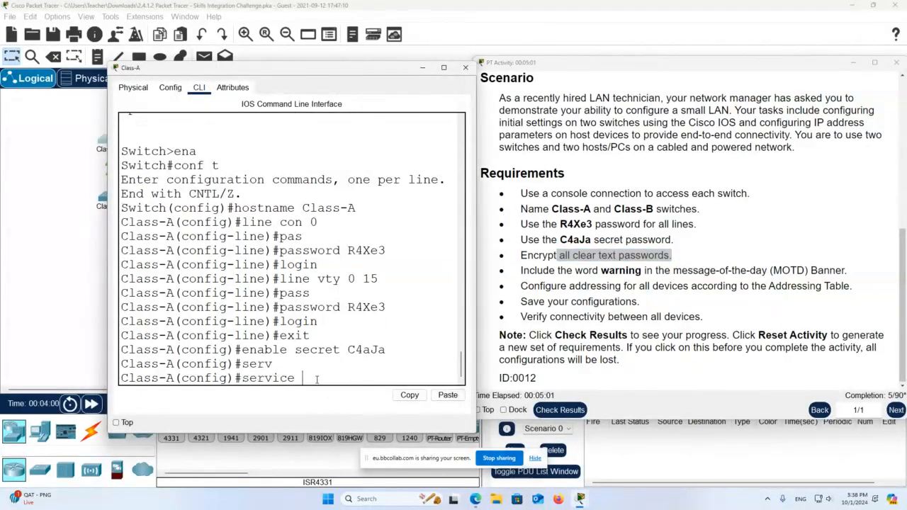
type("pas")
key("Tab")
key("Return")
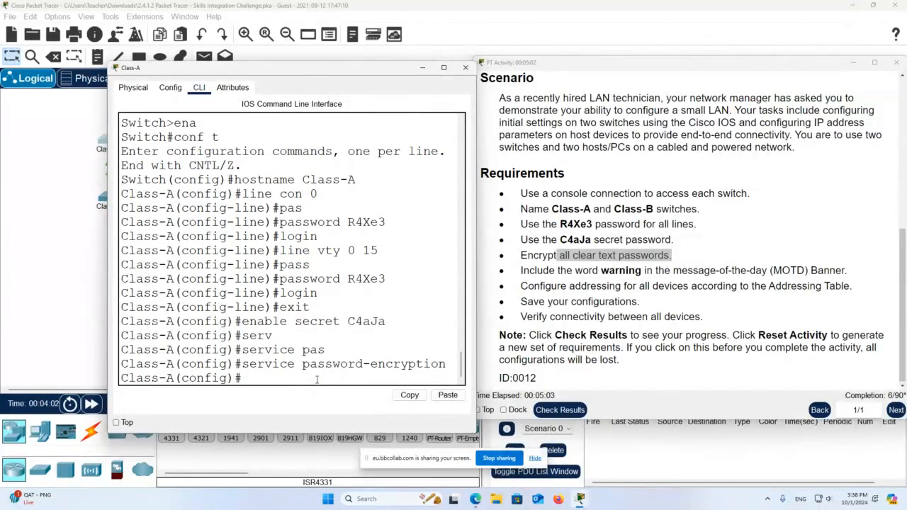
- Add the message-of-the-day banner with banner motd #Warning#
double_click(621, 272)
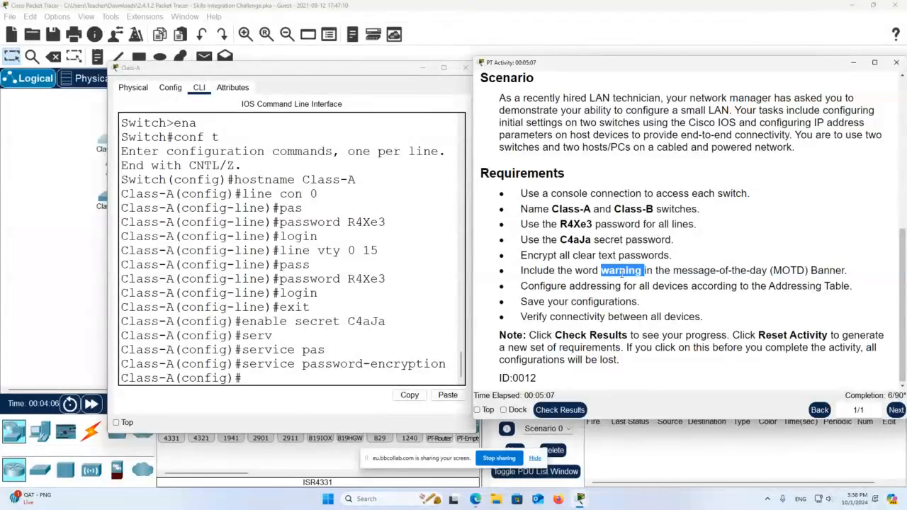
left_click(299, 378)
type("ban")
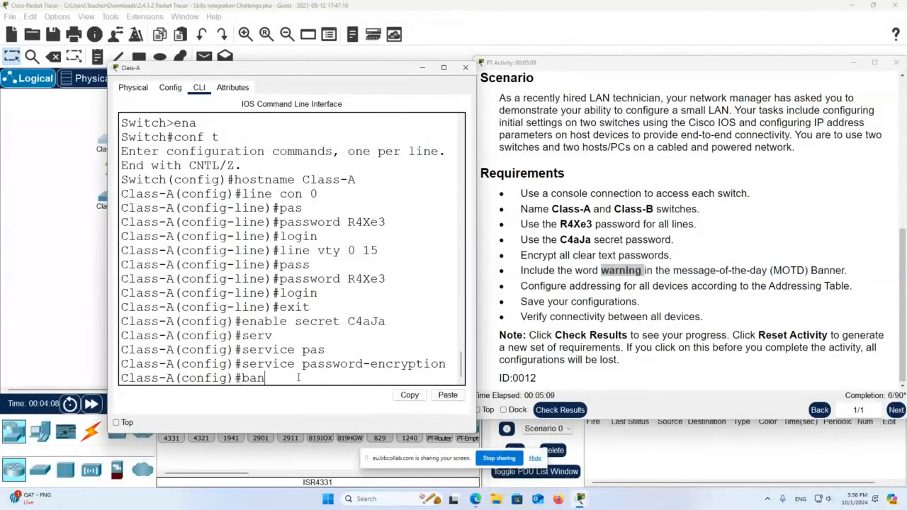
type("ner motd #Warning#")
key("BackSpace")
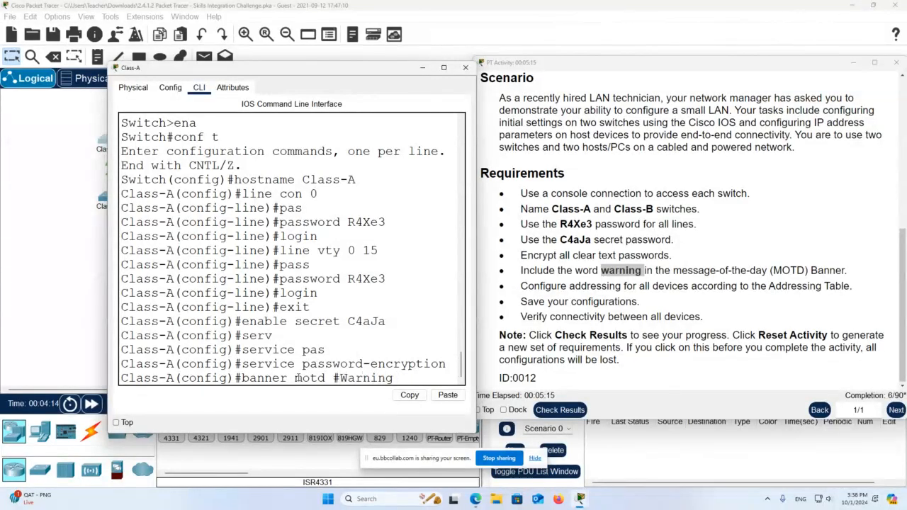
type("#")
key("Return")
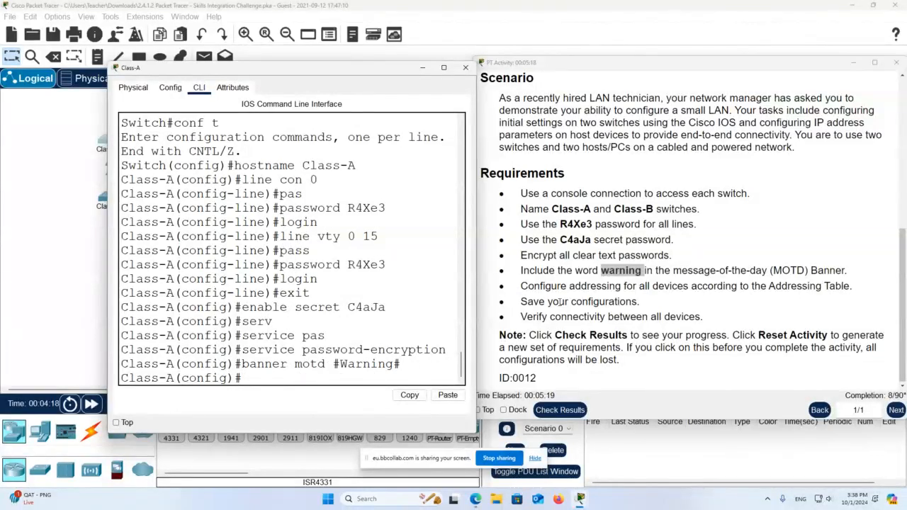
left_click_drag(552, 301, 769, 285)
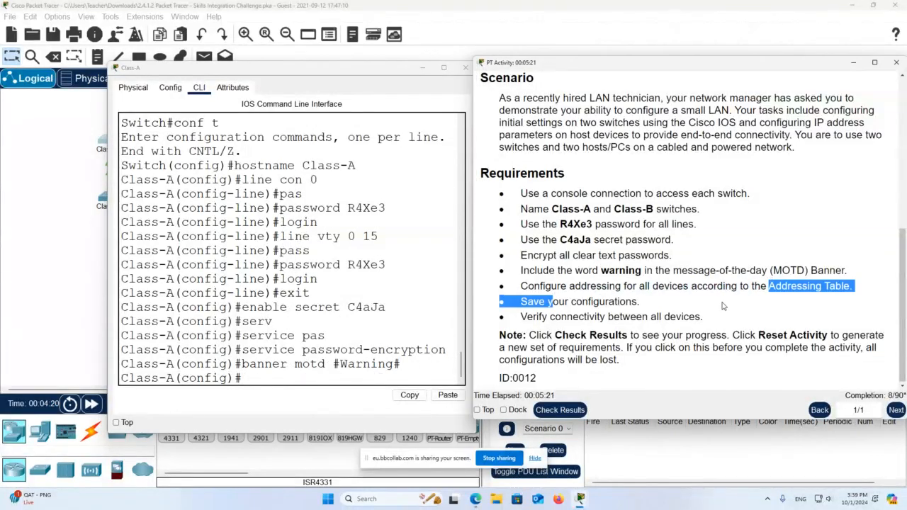
- Copy Class-A's IP address 172.16.5.35 from the addressing table
scroll(723, 306, "up", 5)
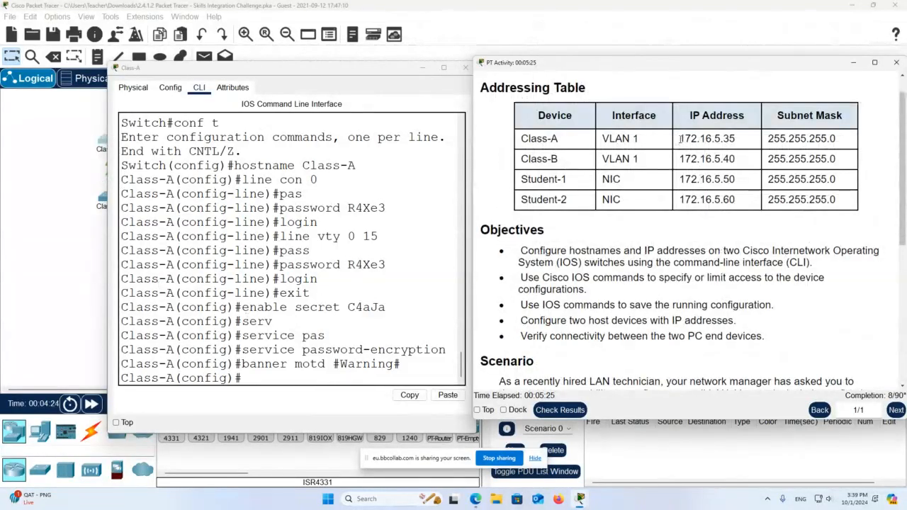
left_click_drag(680, 139, 737, 140)
key("ctrl+c")
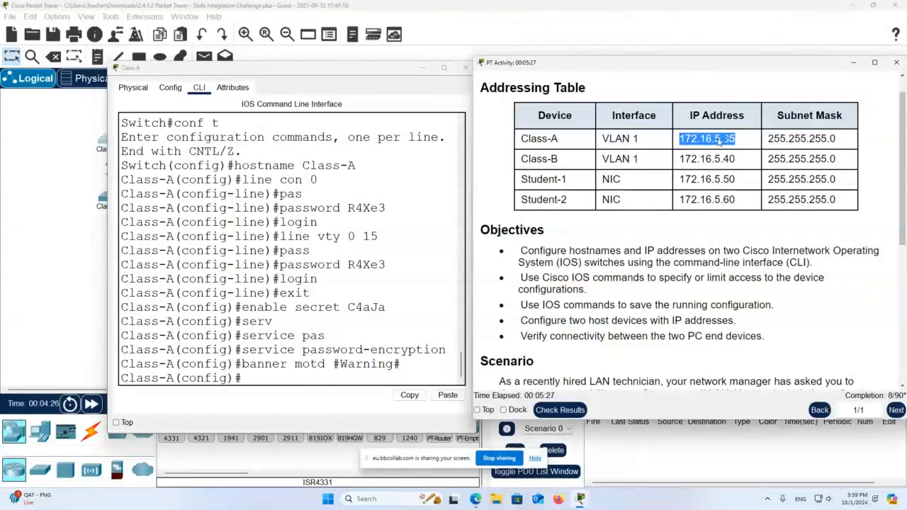
right_click(723, 139)
left_click(743, 148)
- Assign 172.16.5.35 255.255.255.0 to interface VLAN 1 and enable it with no shut
left_click(268, 375)
type("int")
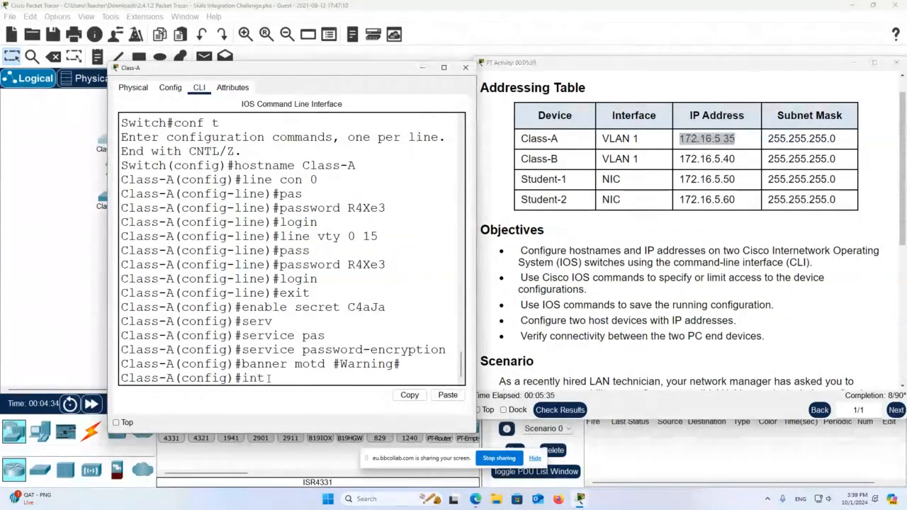
type(" vlan 1")
key("Return")
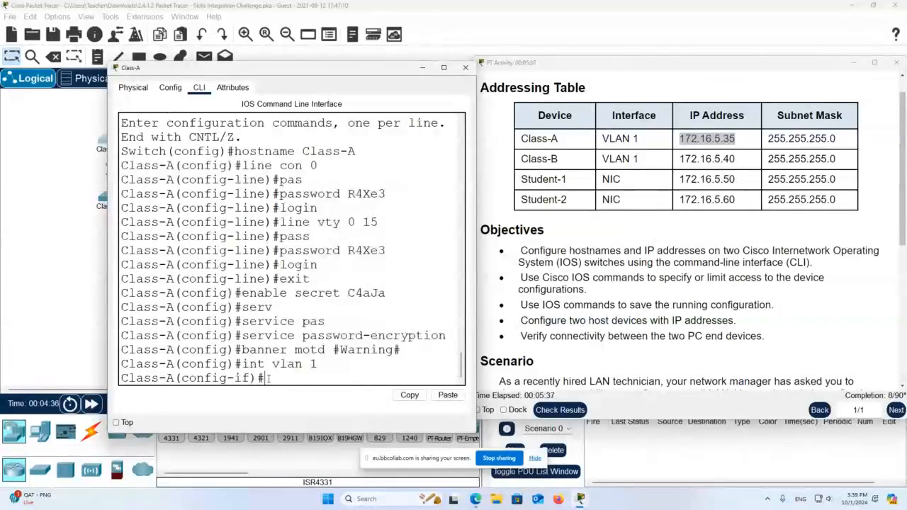
type("ip address")
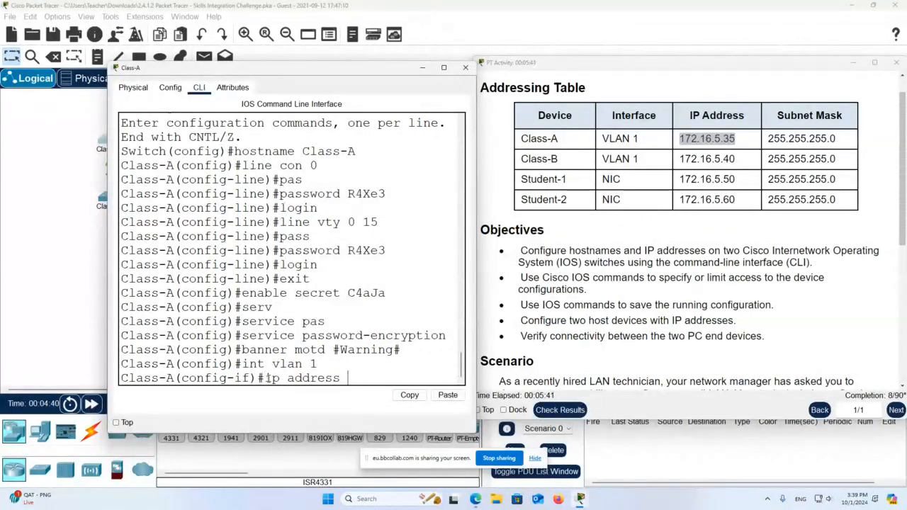
left_click(450, 396)
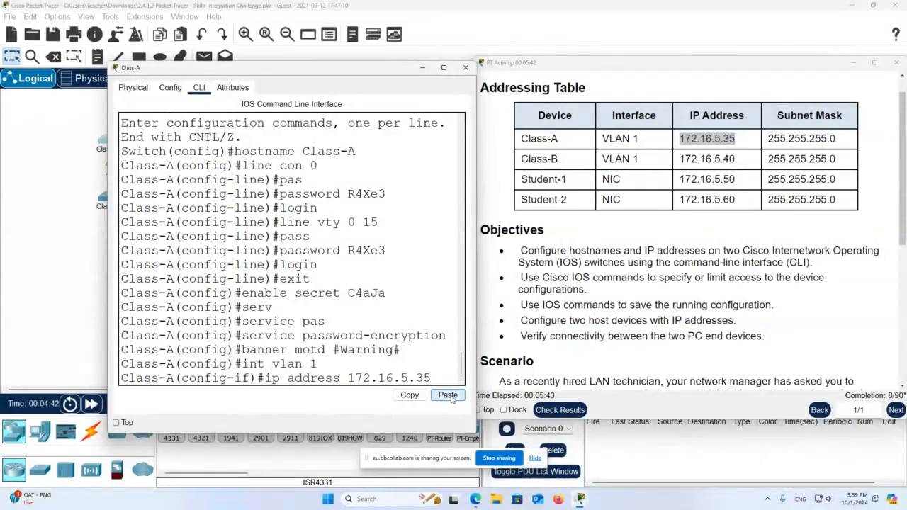
type("255.255")
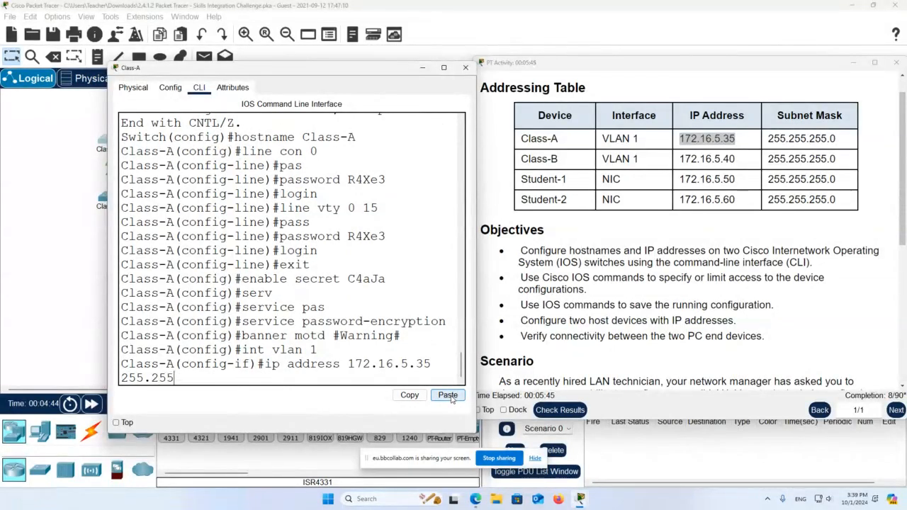
type(".255.0")
key("Return")
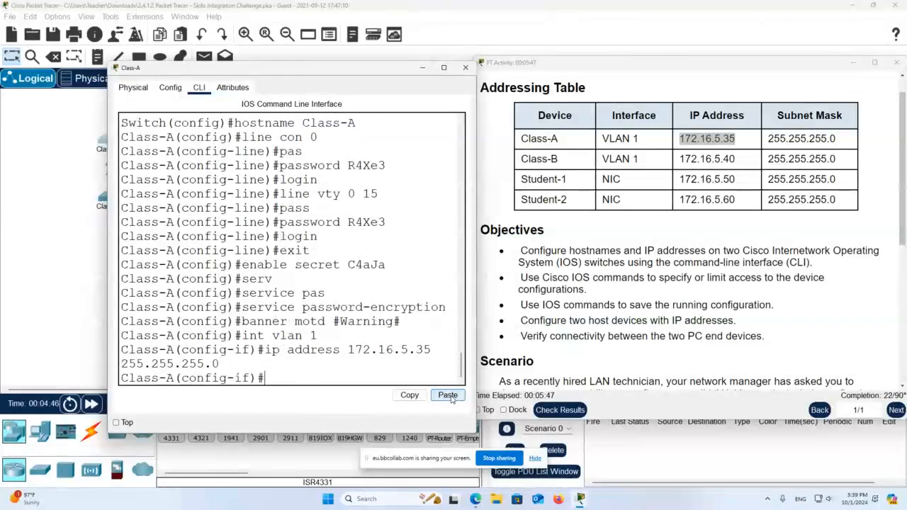
type("no sh")
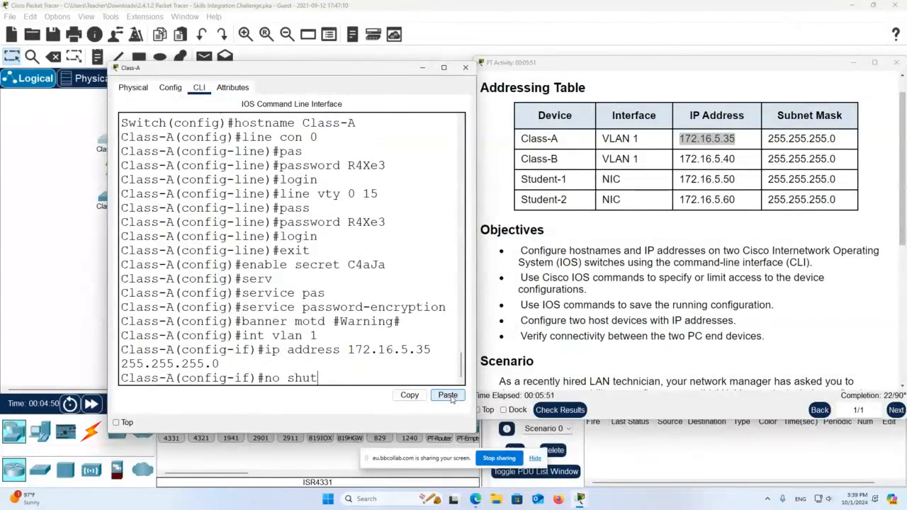
type("ut")
key("Return")
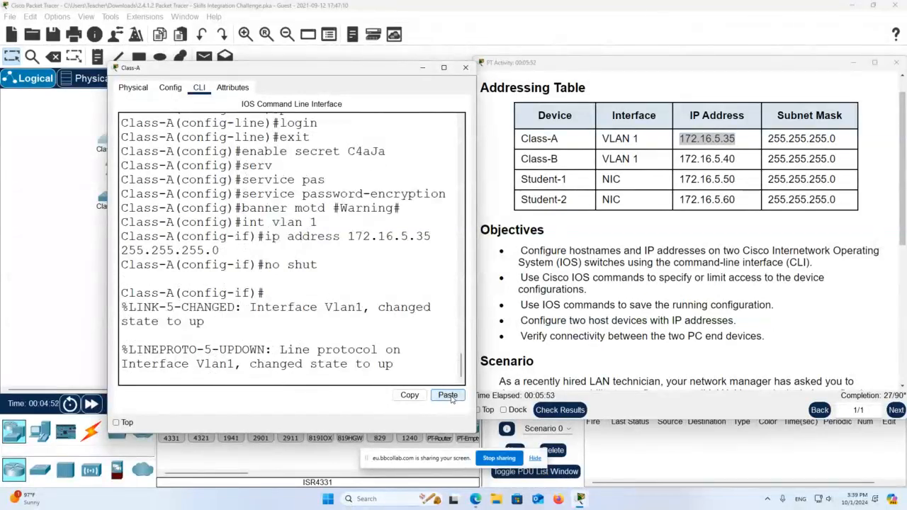
key("Return")
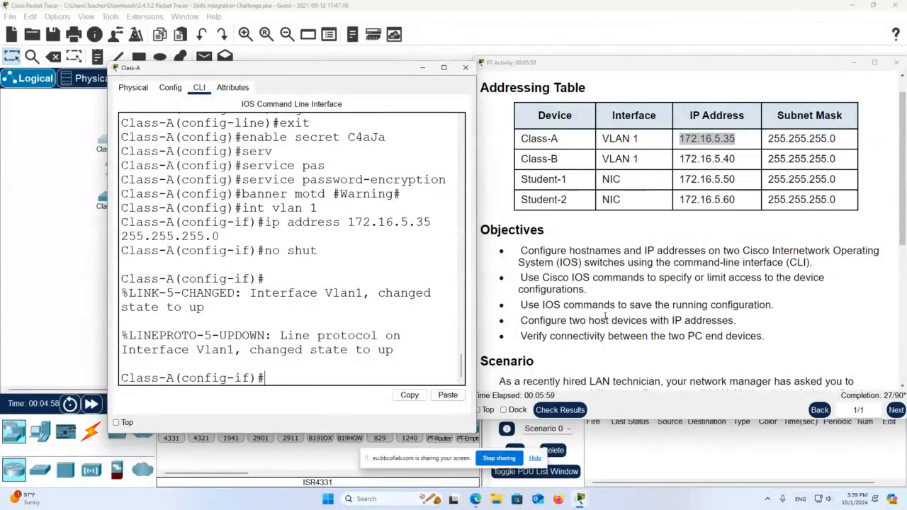
- Leave configuration mode and run copy run start to write Class-A's startup-config
scroll(604, 324, "down", 5)
left_click_drag(551, 301, 646, 306)
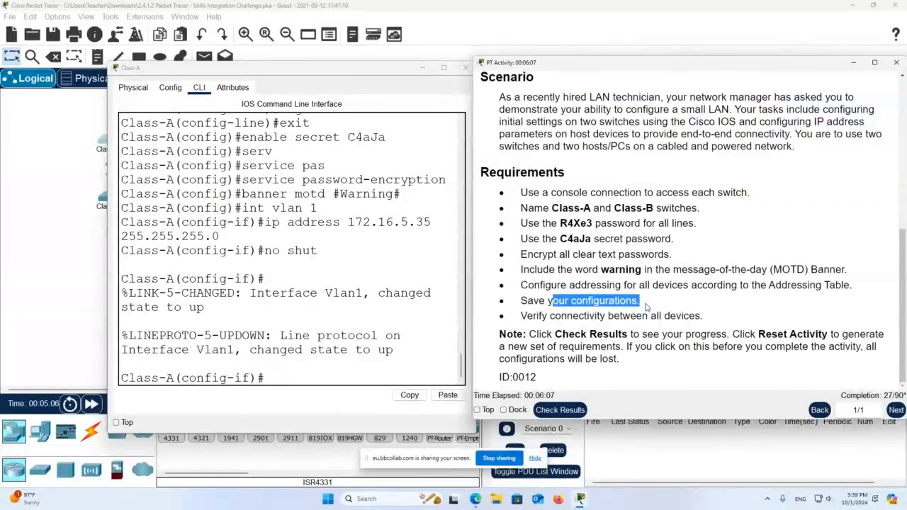
left_click(333, 378)
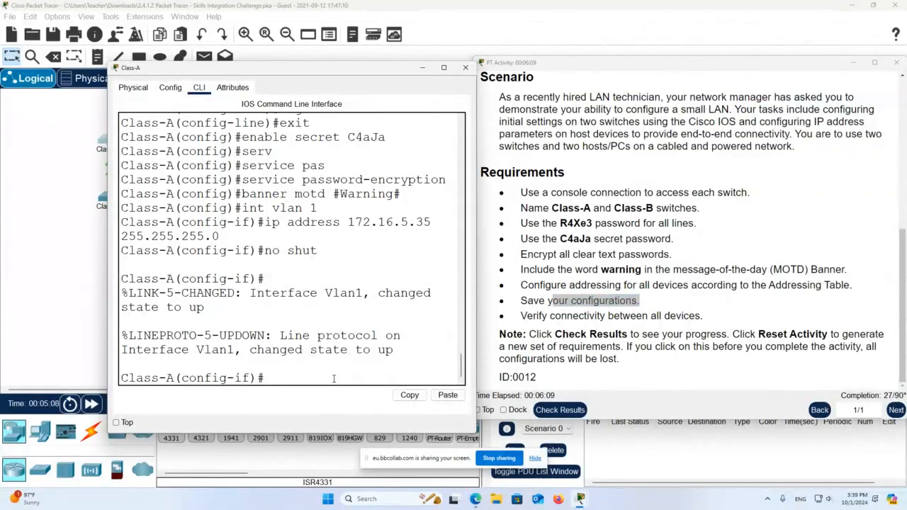
type("end")
key("Return")
type("c")
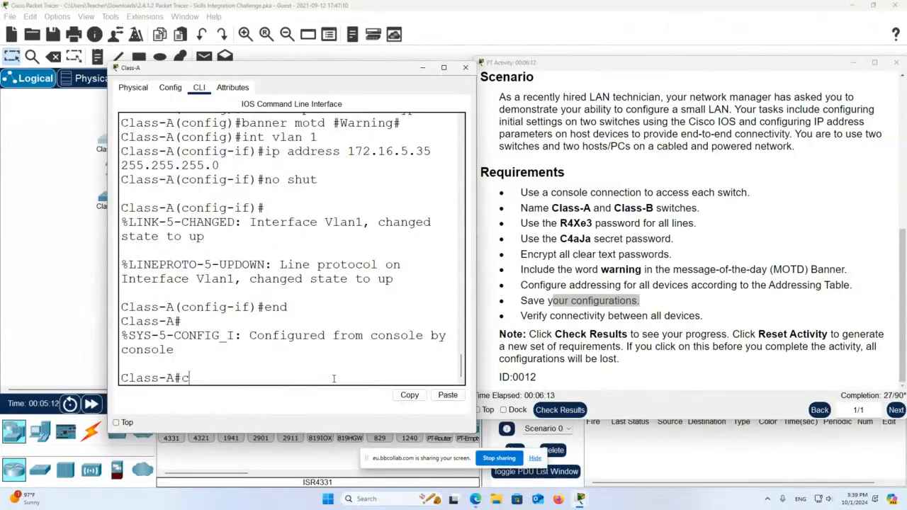
type("opy run start")
key("Return")
key("Return")
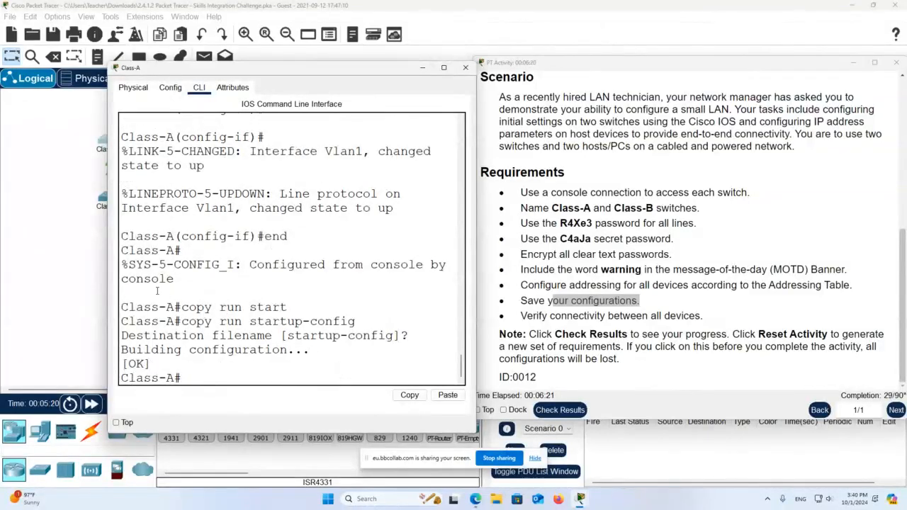
- Open Class-B's CLI at its prompt, arranged beside the activity instructions
left_click(97, 288)
left_click(108, 198)
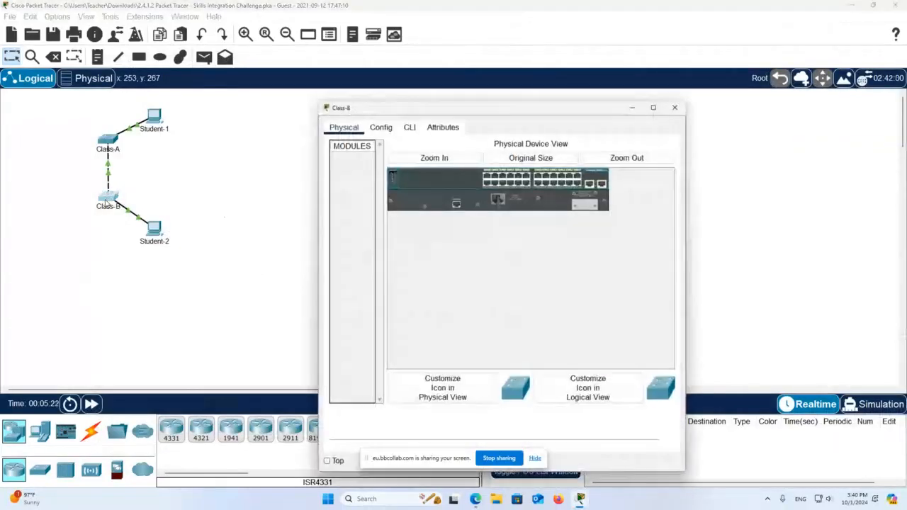
left_click(408, 129)
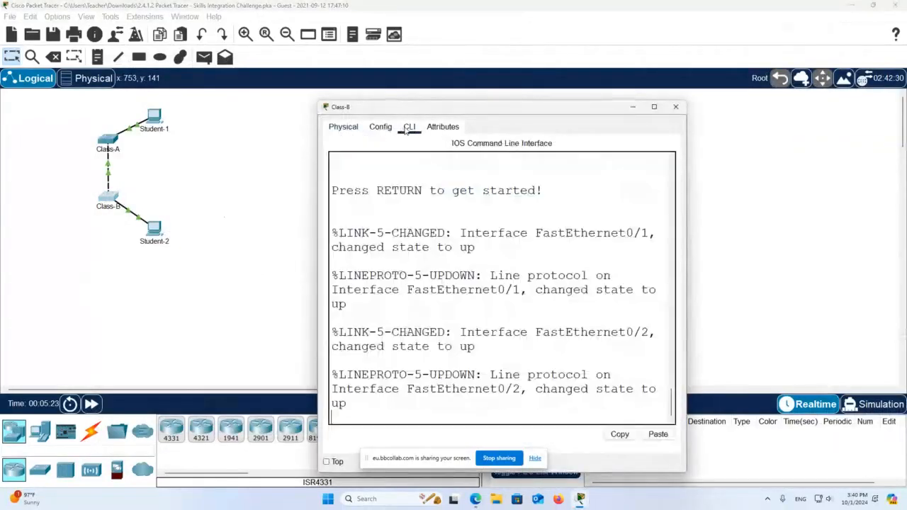
left_click(418, 406)
key("Return")
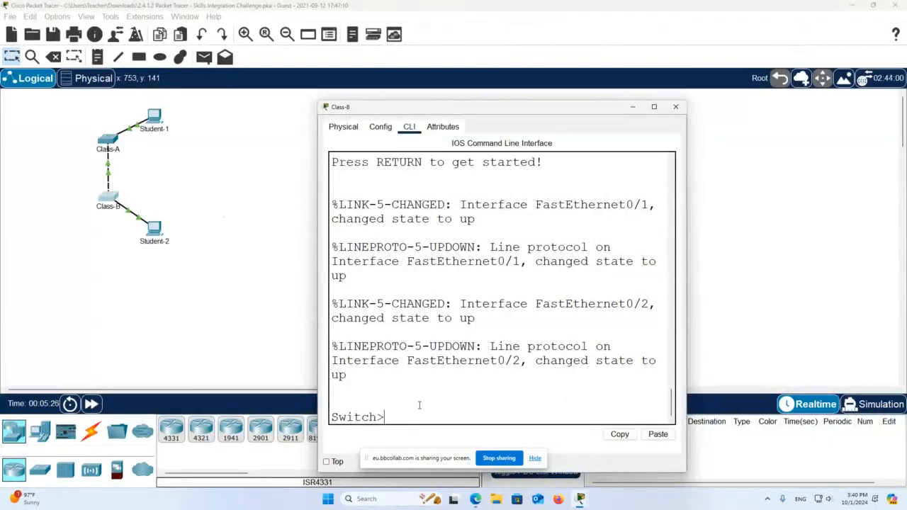
left_click_drag(484, 116, 294, 94)
mouse_move(579, 499)
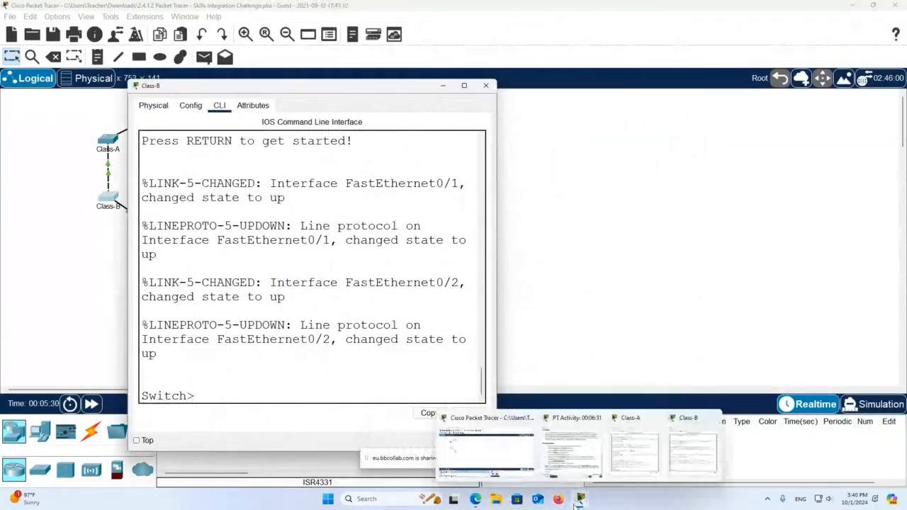
left_click(587, 453)
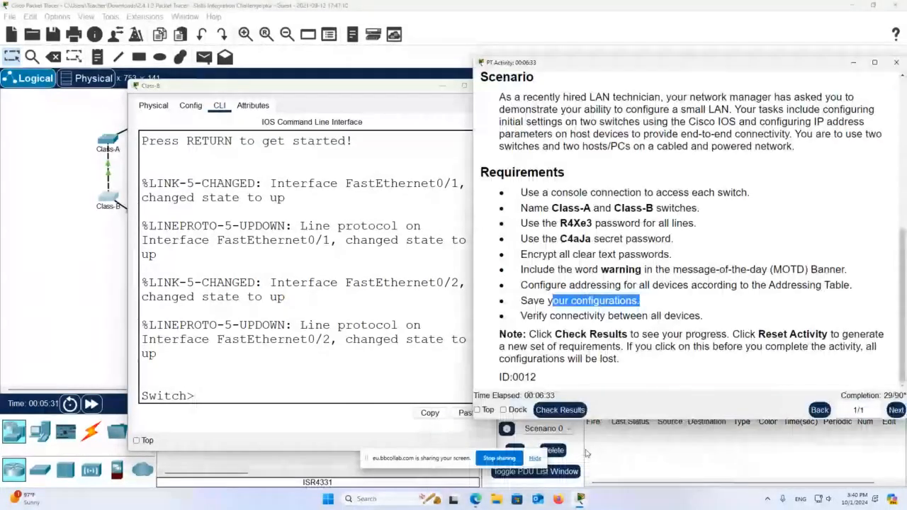
left_click(237, 398)
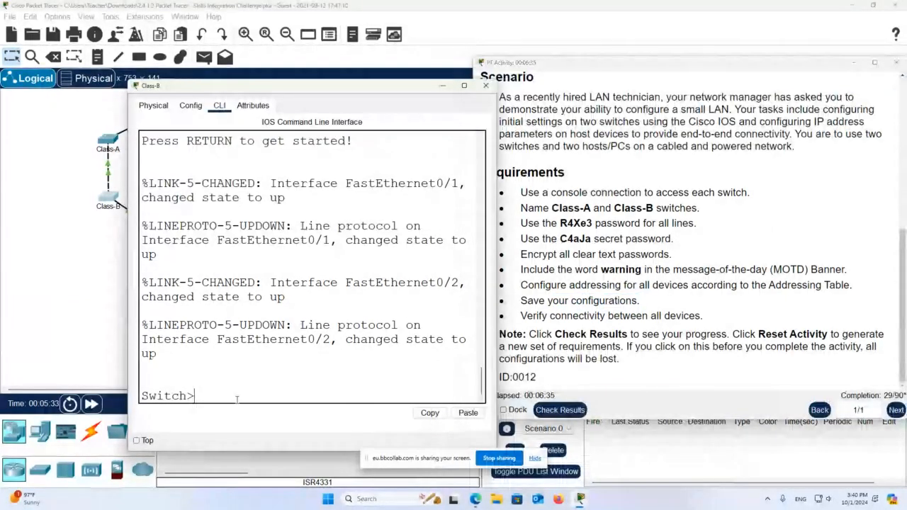
- Enter enable and conf t, then set the hostname to Class-B
type("enable")
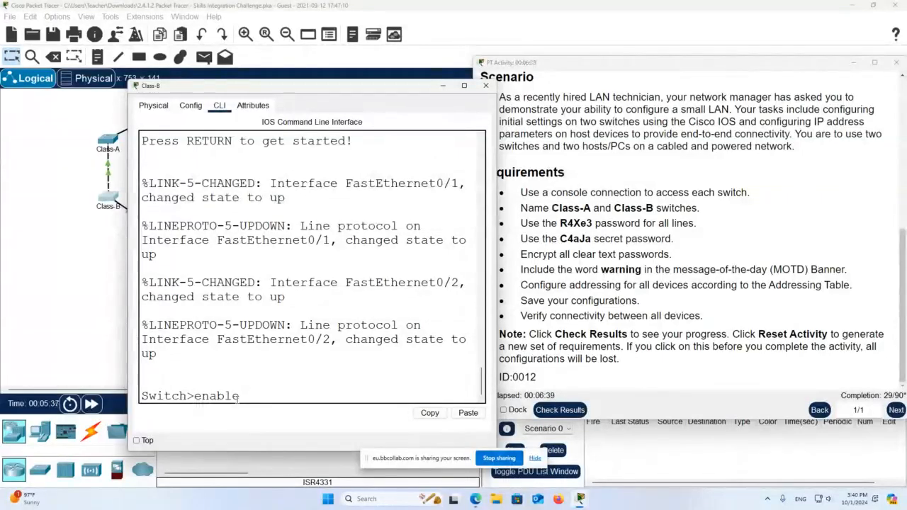
key("Return")
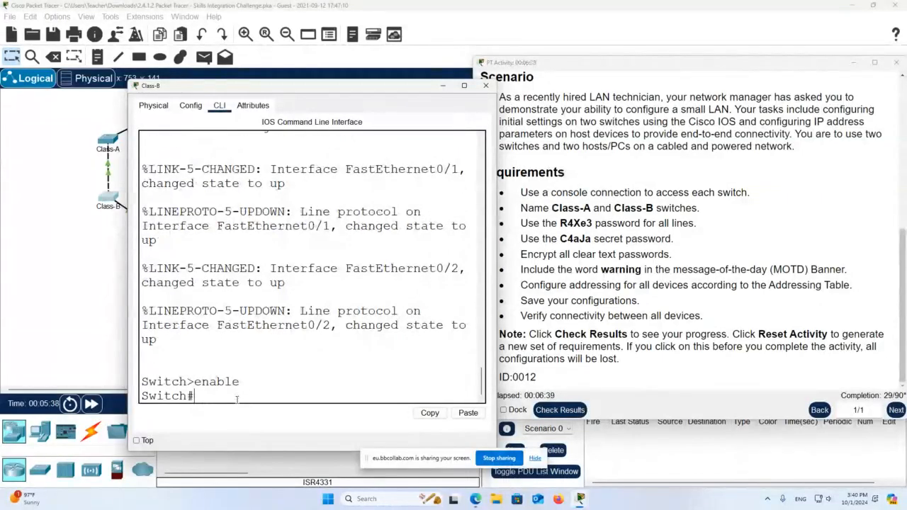
type("conf t")
key("Return")
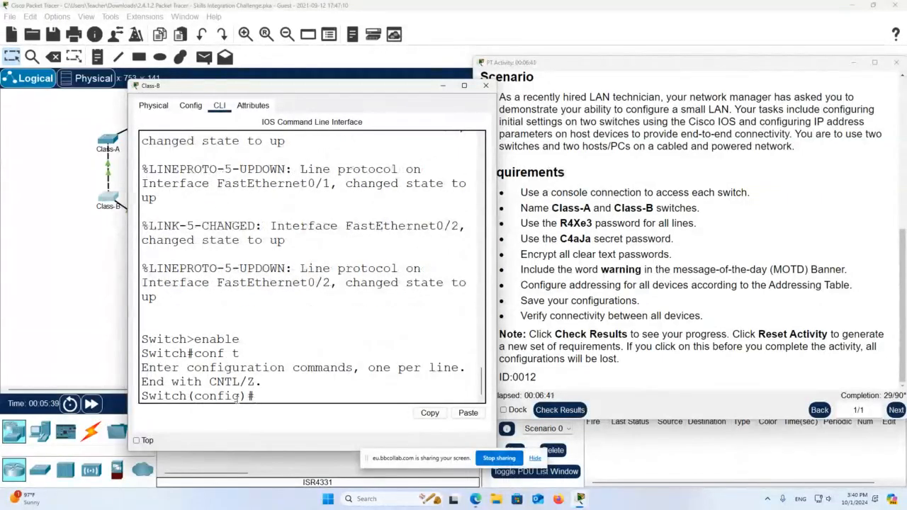
type("hostname Class-B")
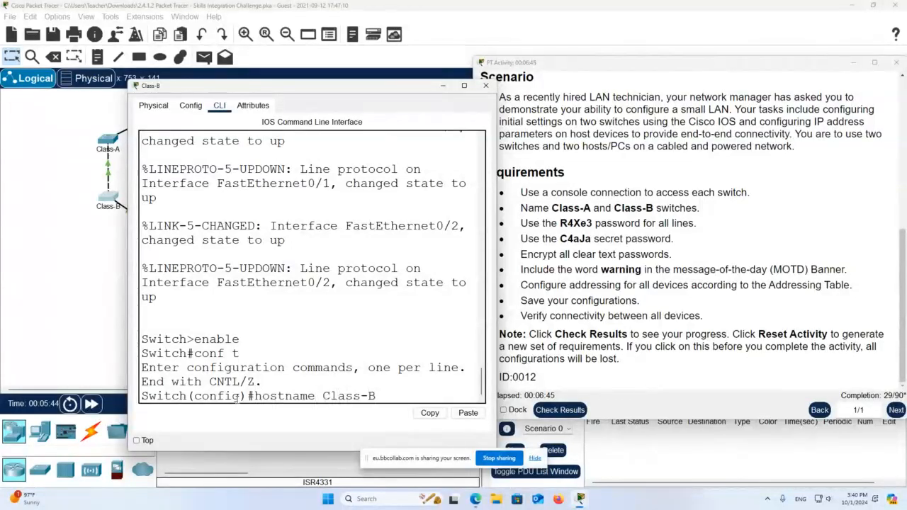
key("Return")
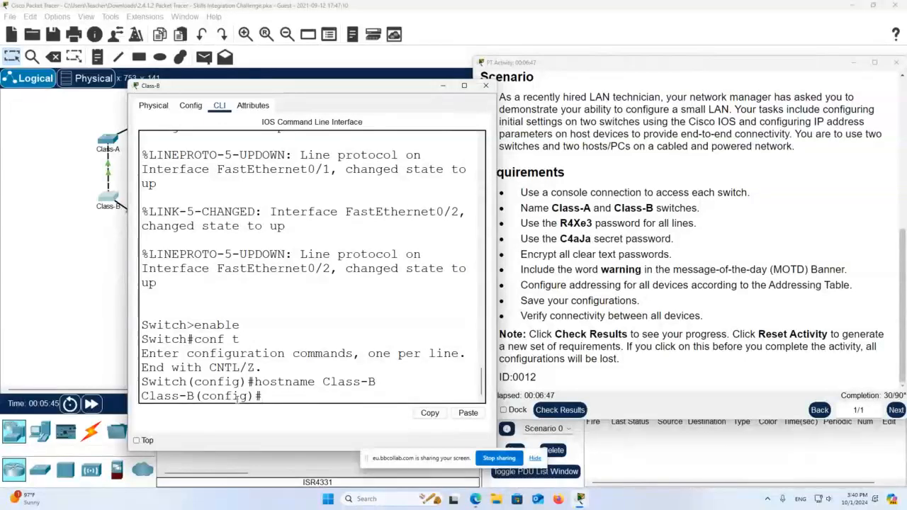
- Copy the required line password from the instructions and set it on line con 0 with login
double_click(575, 224)
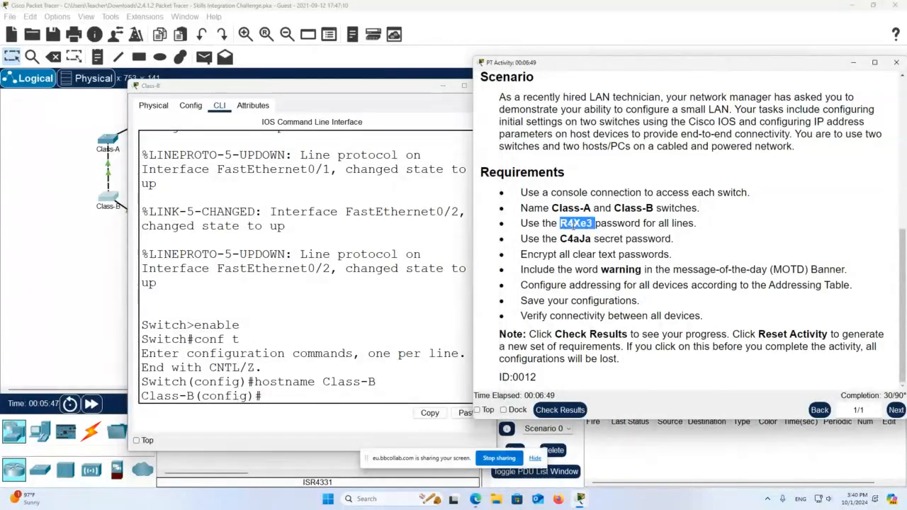
right_click(586, 225)
left_click(593, 234)
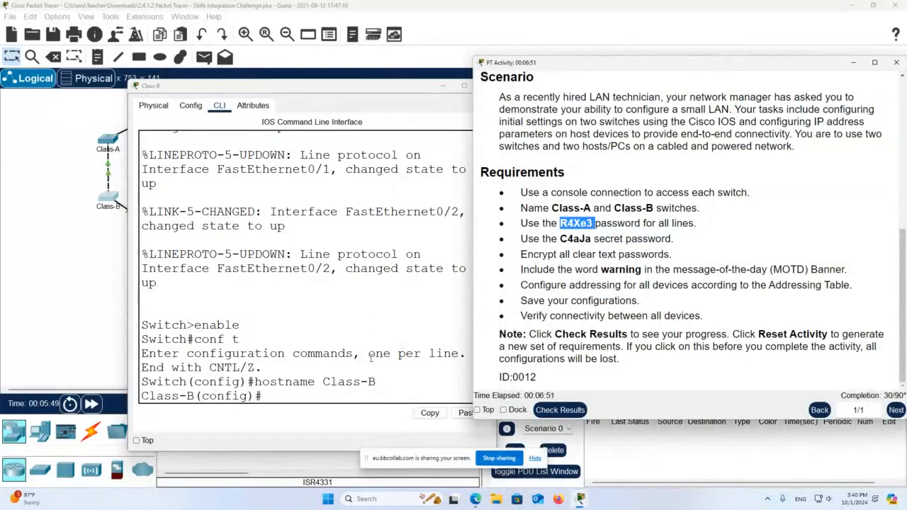
left_click(345, 393)
type("lone c")
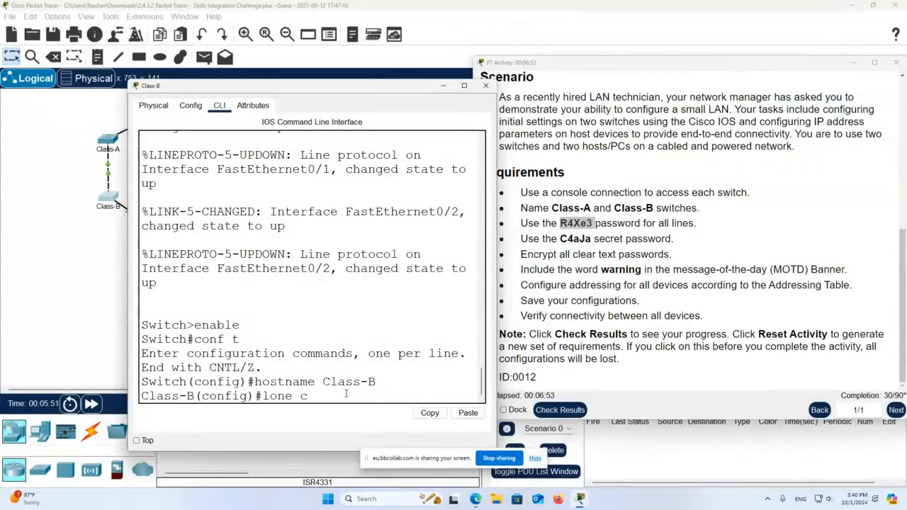
type("on 0")
key("Return")
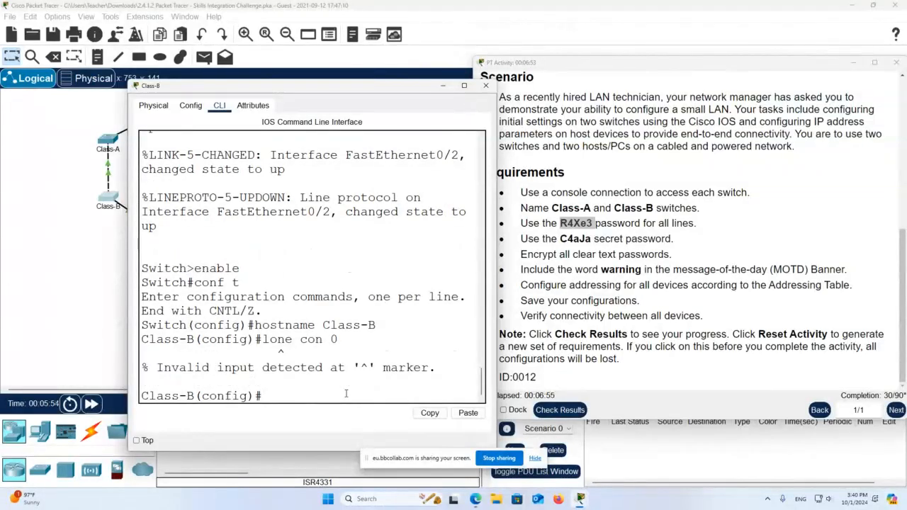
type("line con 0")
key("Return")
type("pas")
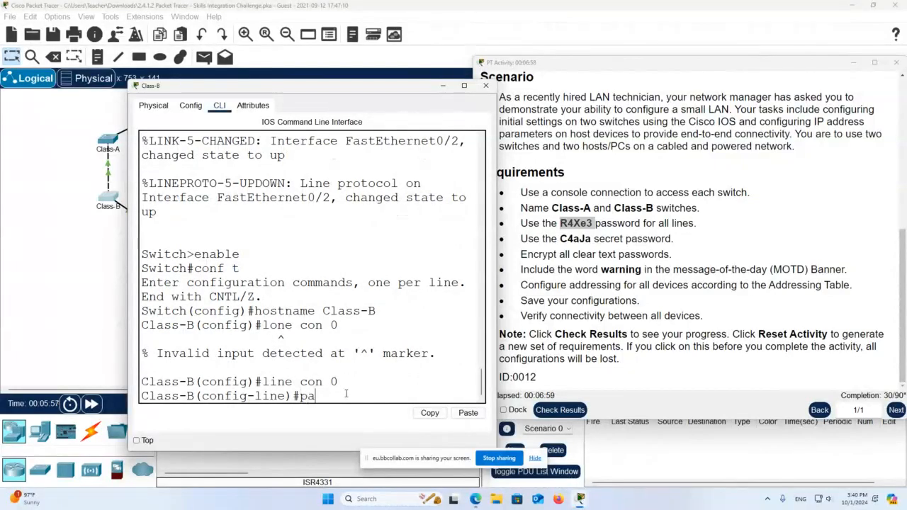
key("Tab")
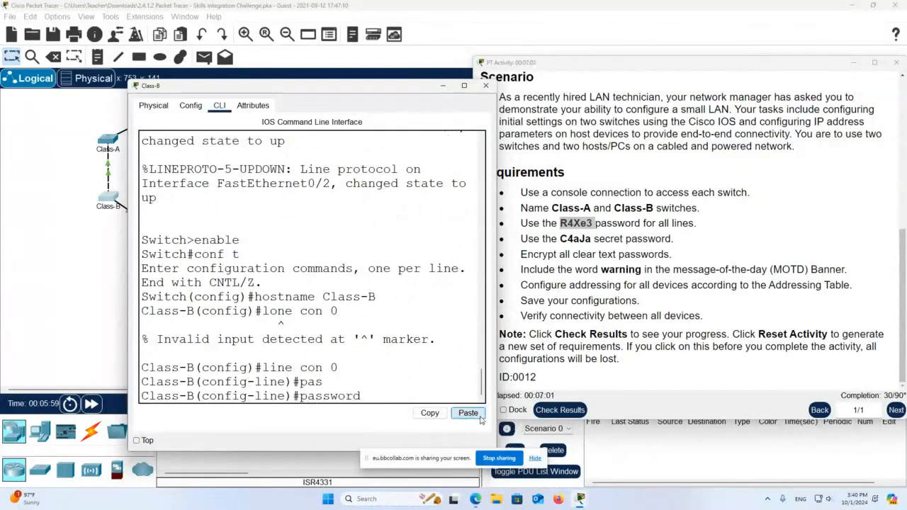
left_click(476, 415)
key("Return")
type("login")
key("Return")
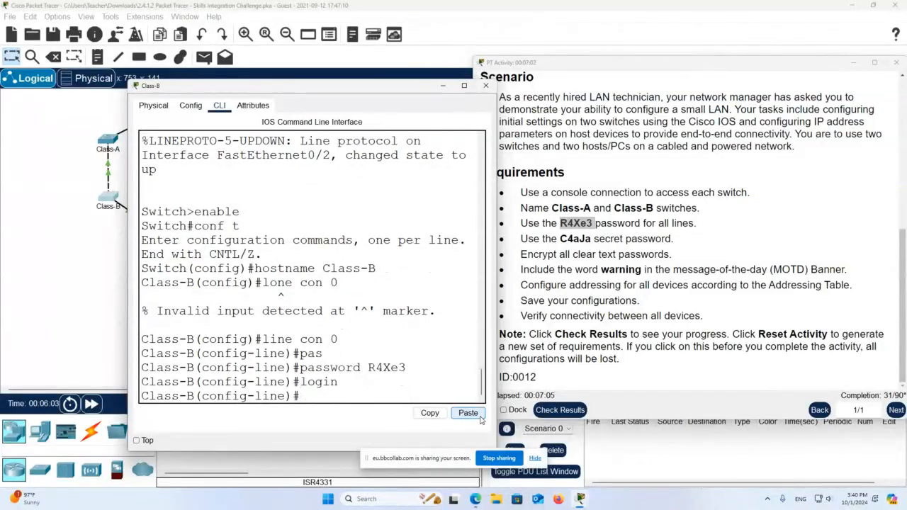
- Apply the same password to vty lines 0 15 with login, then exit line configuration
type("linevty")
key("BackSpace")
key("BackSpace")
key("BackSpace")
type("vty 0 15")
key("Return")
type("pas")
key("Tab")
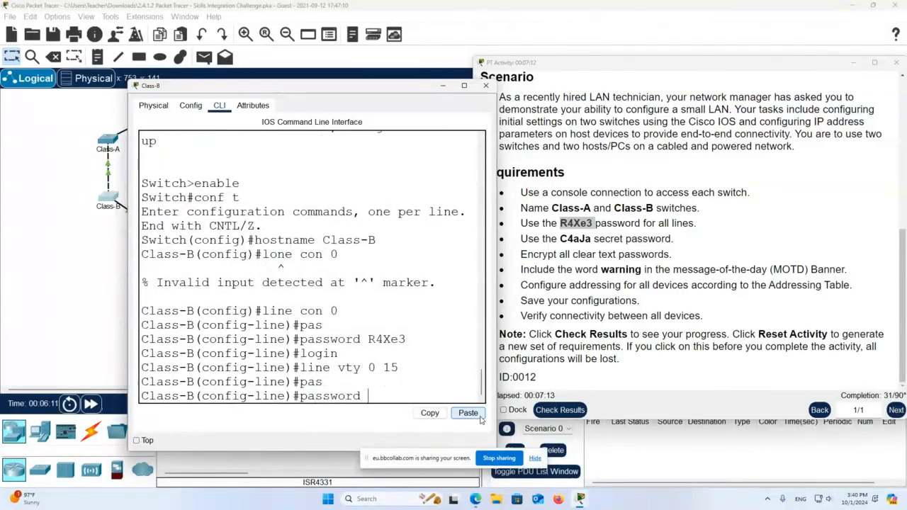
left_click(467, 413)
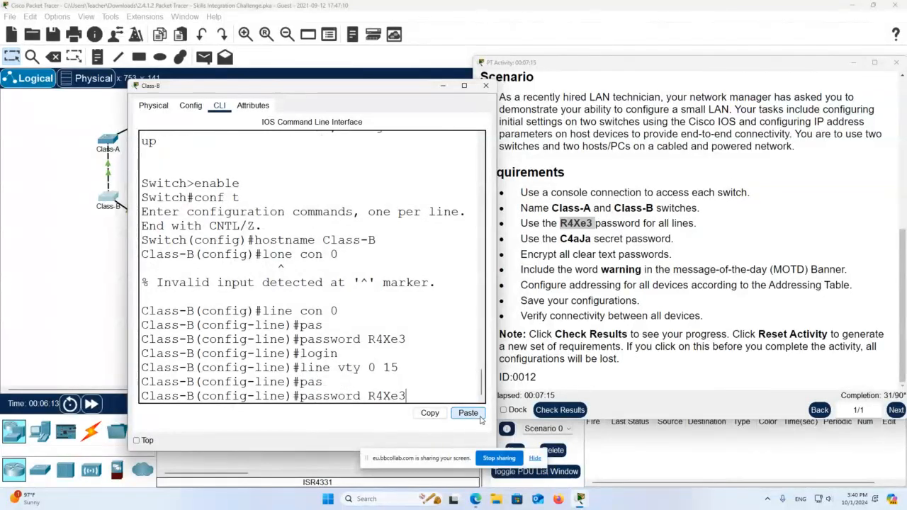
key("Return")
type("login")
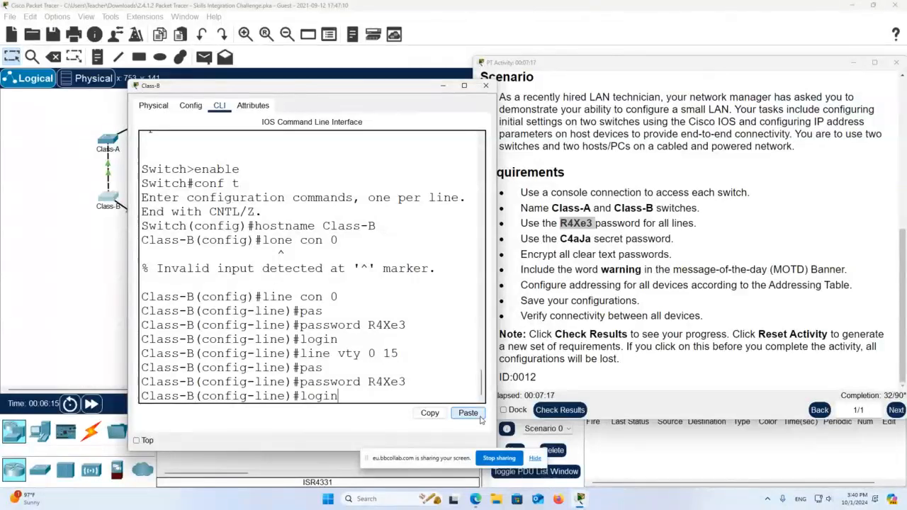
key("Return")
type("exit")
key("Return")
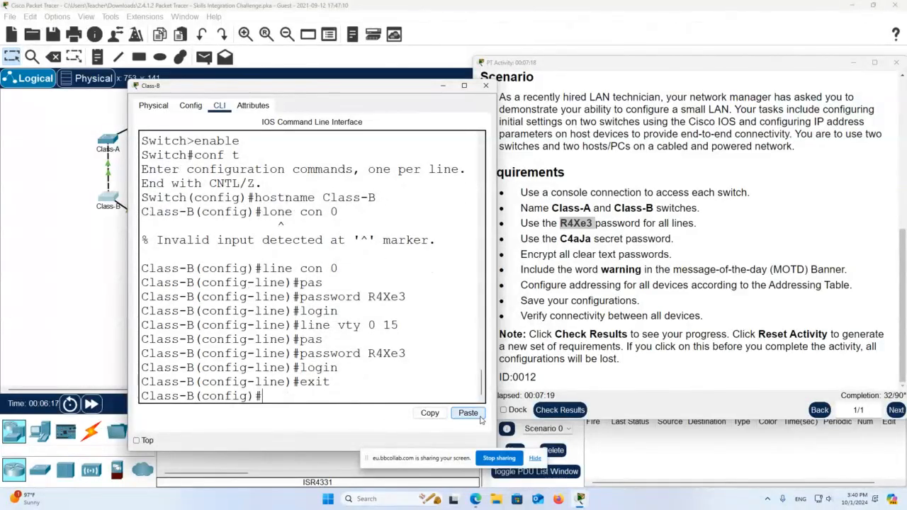
type("enable secret")
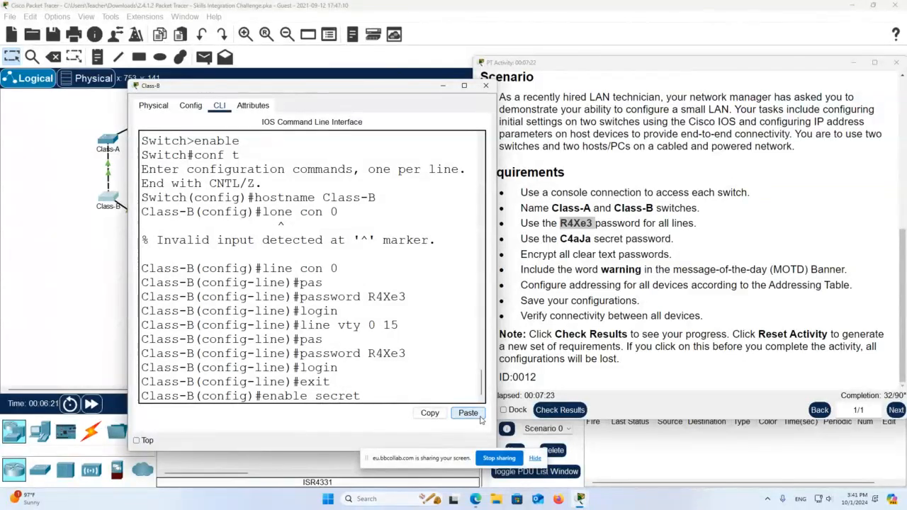
double_click(587, 241)
key("ctrl+c")
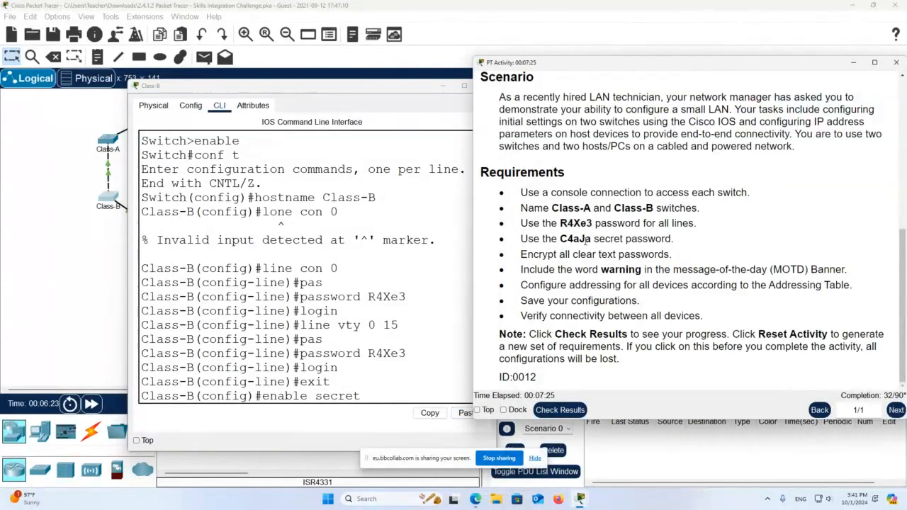
left_click(413, 363)
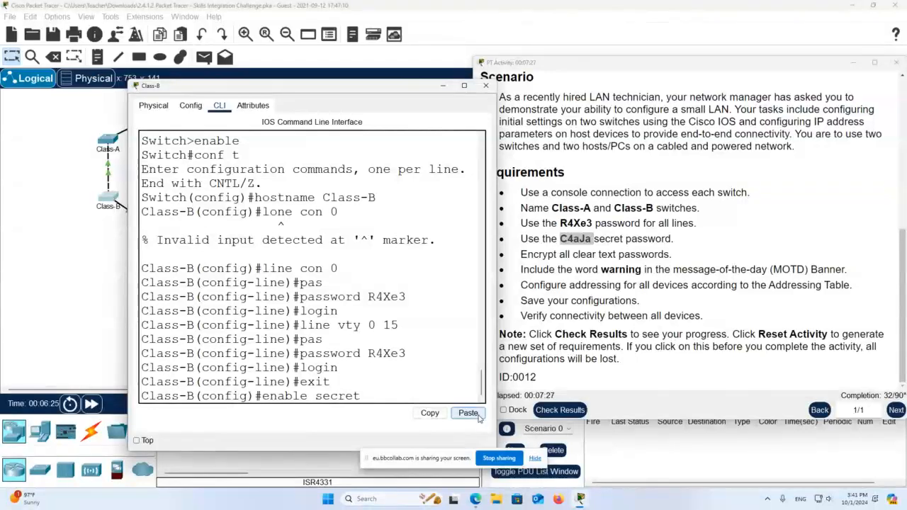
left_click(476, 415)
key("Return")
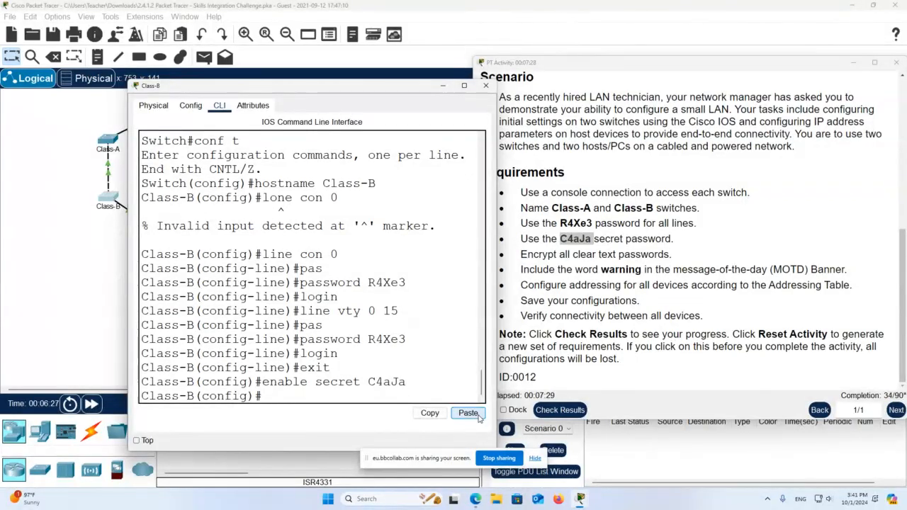
left_click(597, 255)
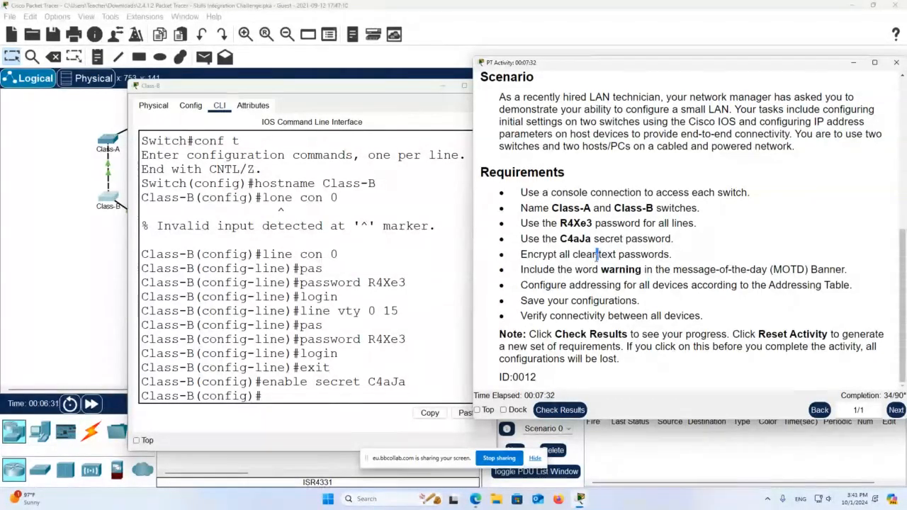
- Enable service password-encryption on Class-B
left_click(313, 389)
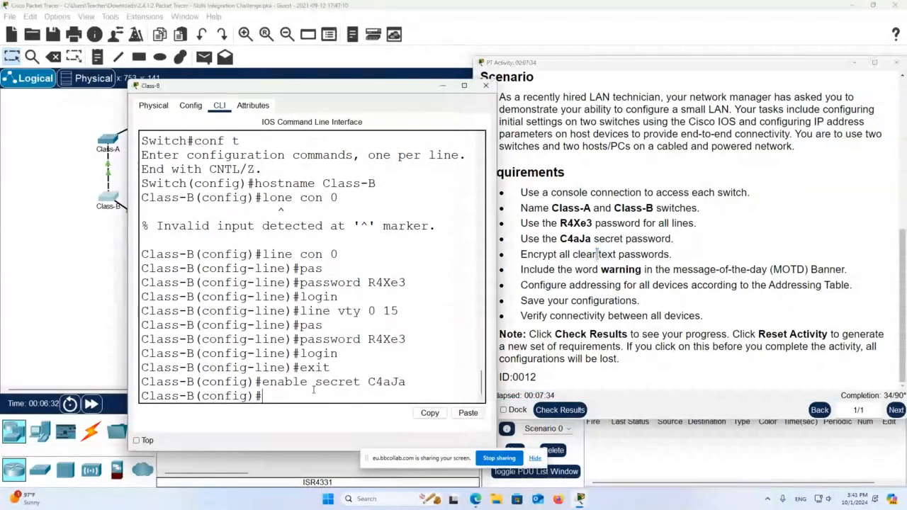
type("ser")
key("Tab")
type("pas")
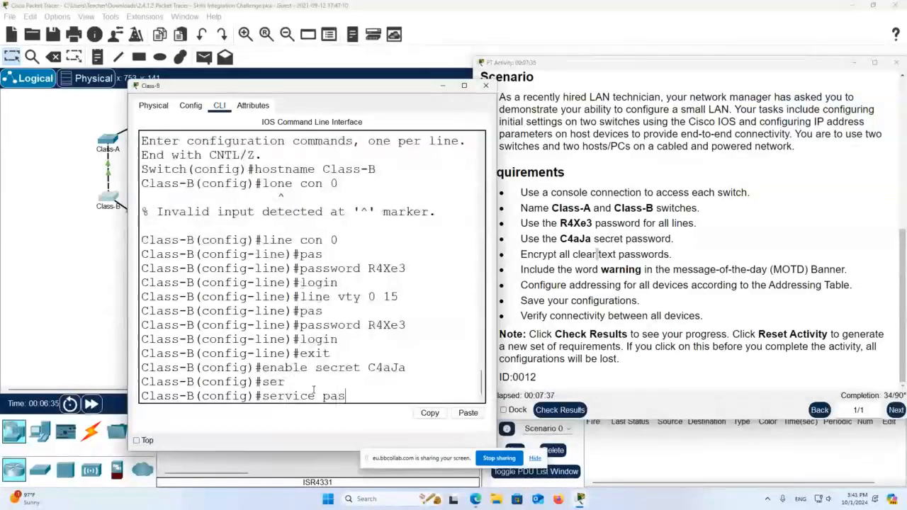
key("Tab")
key("Return")
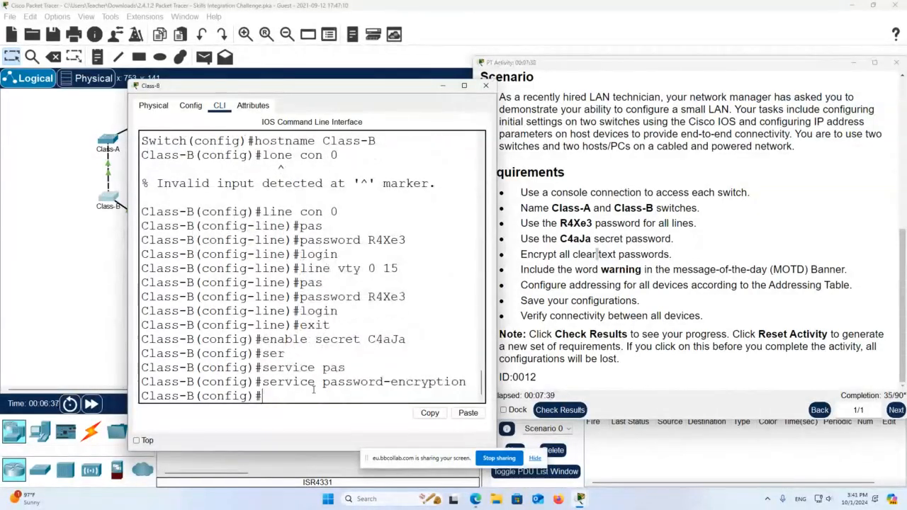
- Add the MOTD banner '#Warning#' and scroll the instructions up to the Addressing Table
type("banner motd")
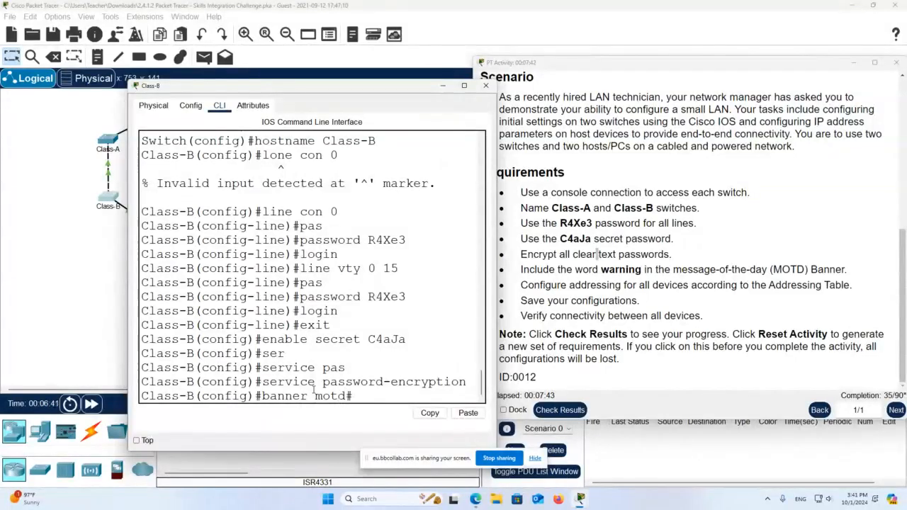
type("#Warning#")
key("Return")
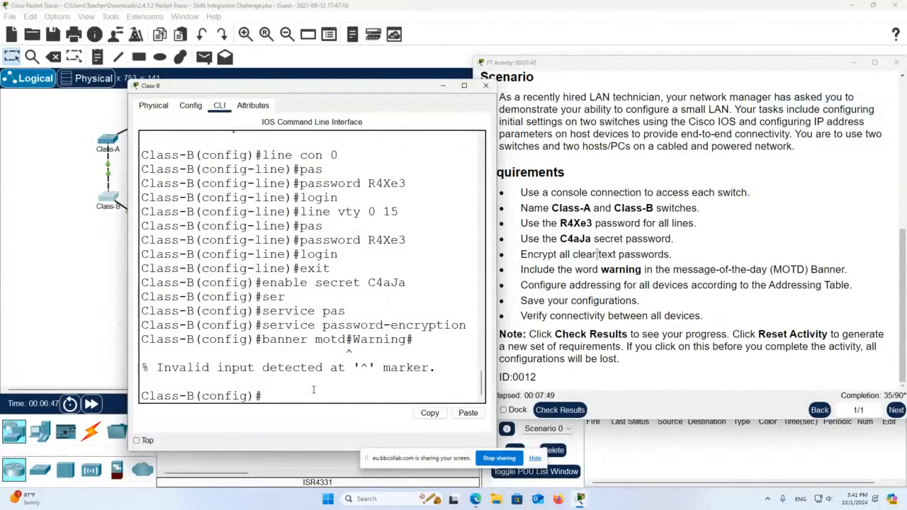
type("banner motd #Wa")
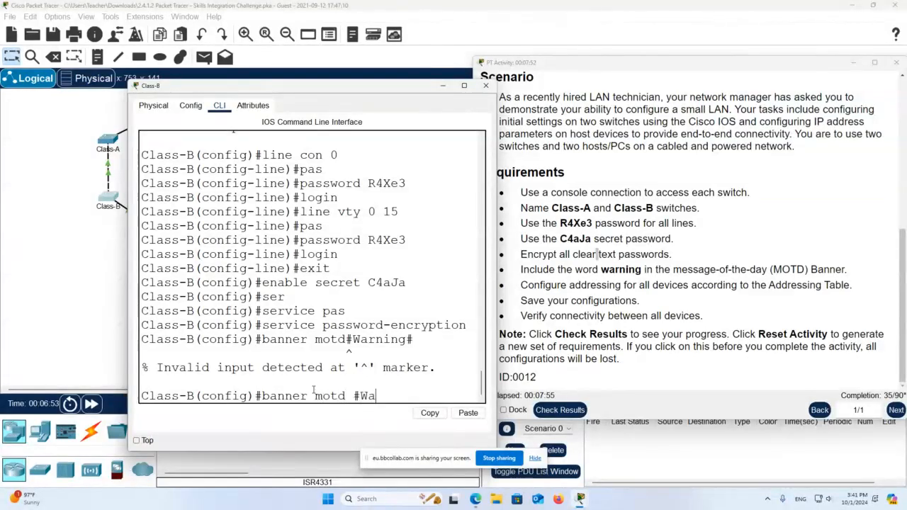
type("rning#")
key("Return")
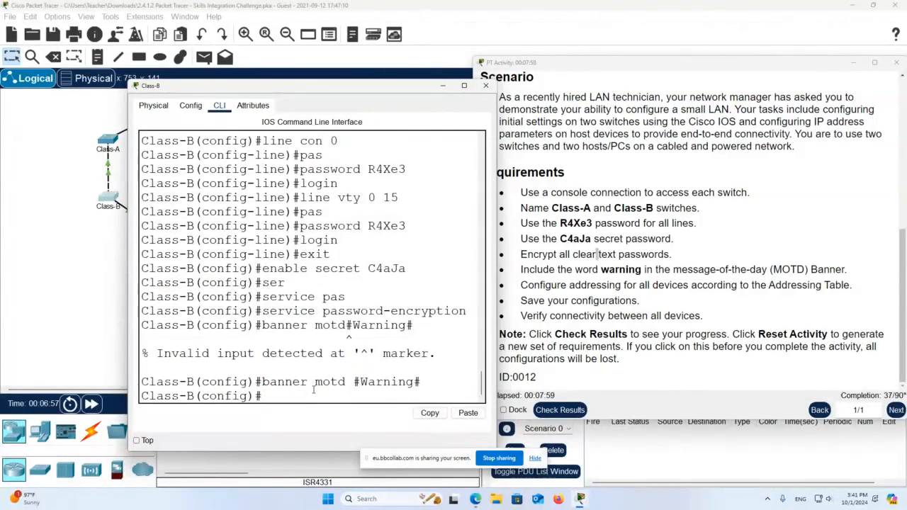
scroll(593, 224, "up", 5)
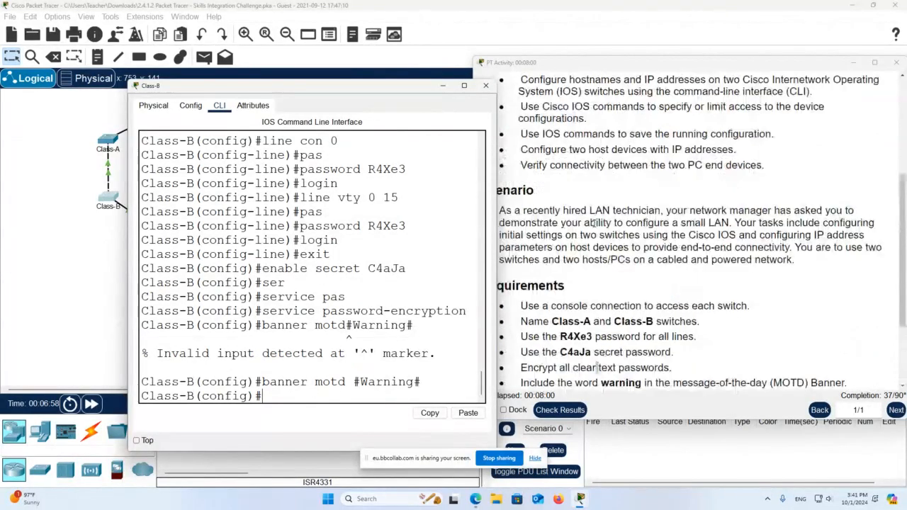
scroll(593, 224, "up", 1)
- Assign interface VLAN 1 the address 172.16.5.40 255.255.255.0 and bring it up with no shut
left_click_drag(736, 186, 678, 187)
key("ctrl+c")
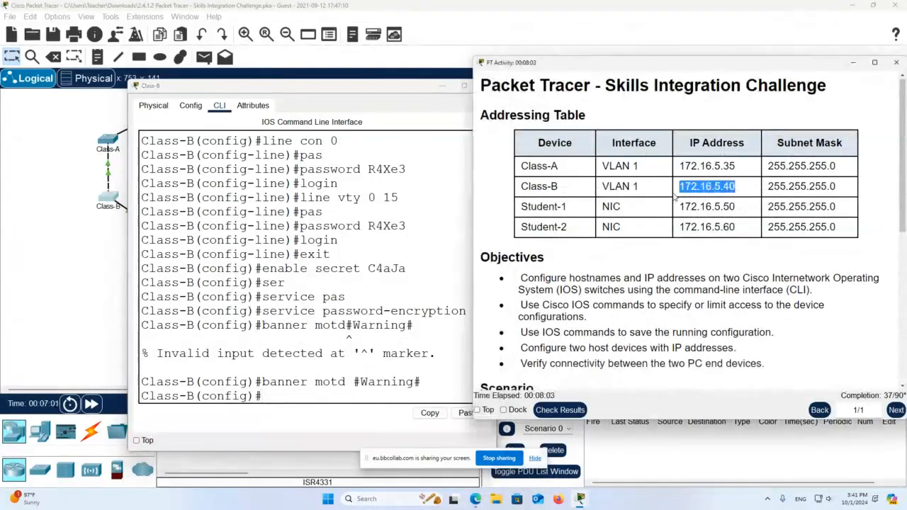
right_click(689, 187)
left_click(703, 193)
left_click(368, 389)
type("int vl")
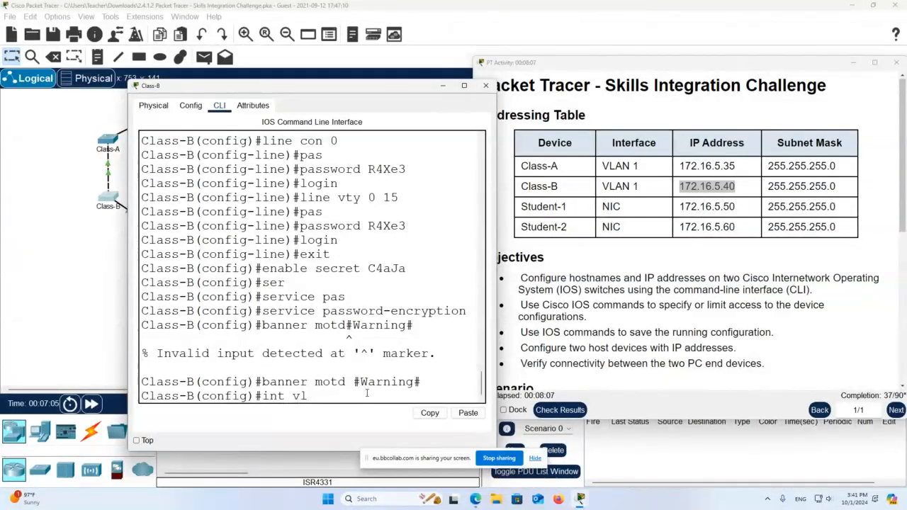
type("an 1")
key("Return")
type("ip")
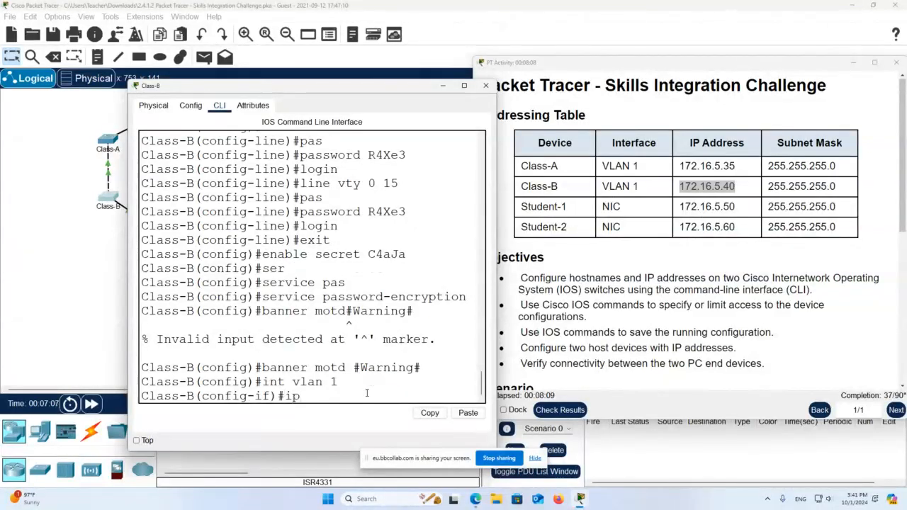
type(" address")
left_click(467, 413)
type("255.")
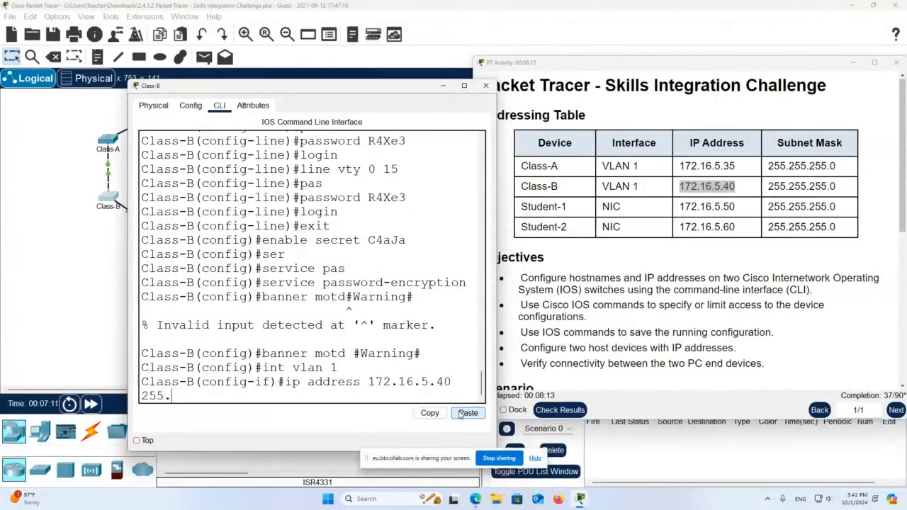
type("255.255.0")
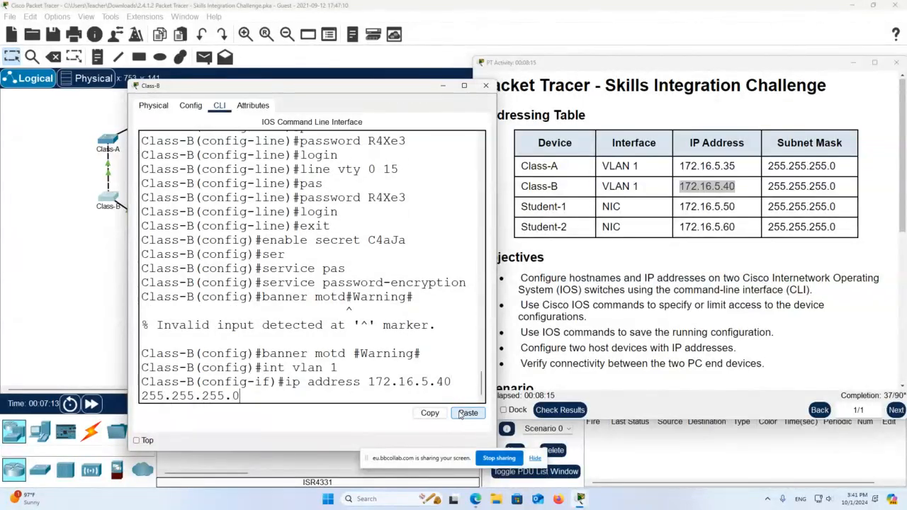
key("Return")
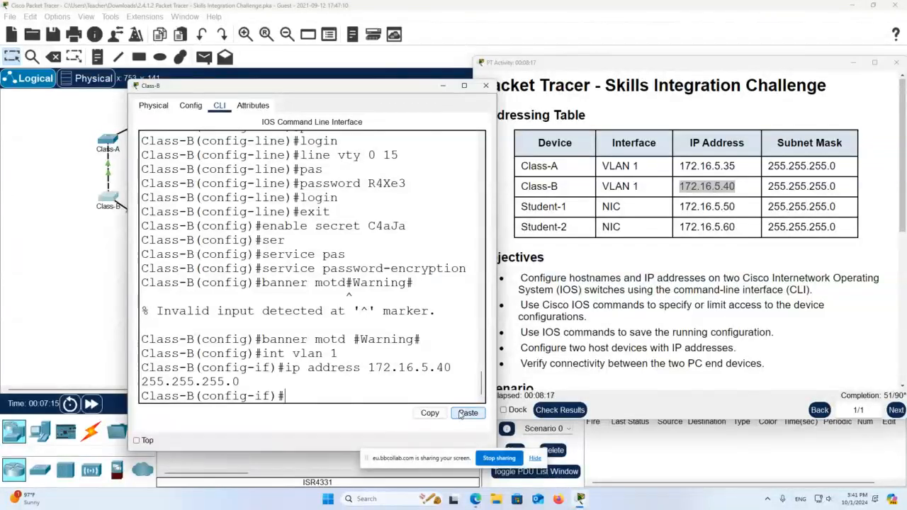
type("no shut")
key("Return")
- Leave configuration mode and save the running configuration to startup with 'copy run start'
scroll(770, 269, "down", 3)
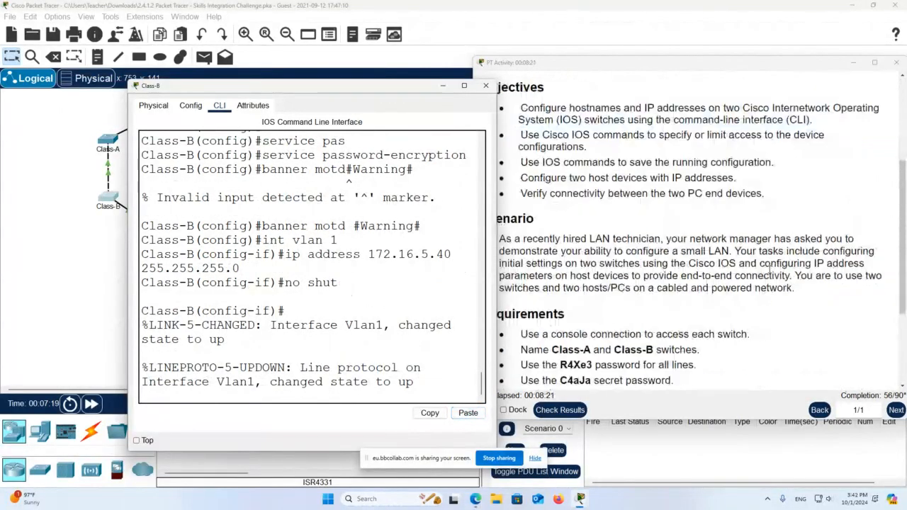
scroll(771, 269, "down", 3)
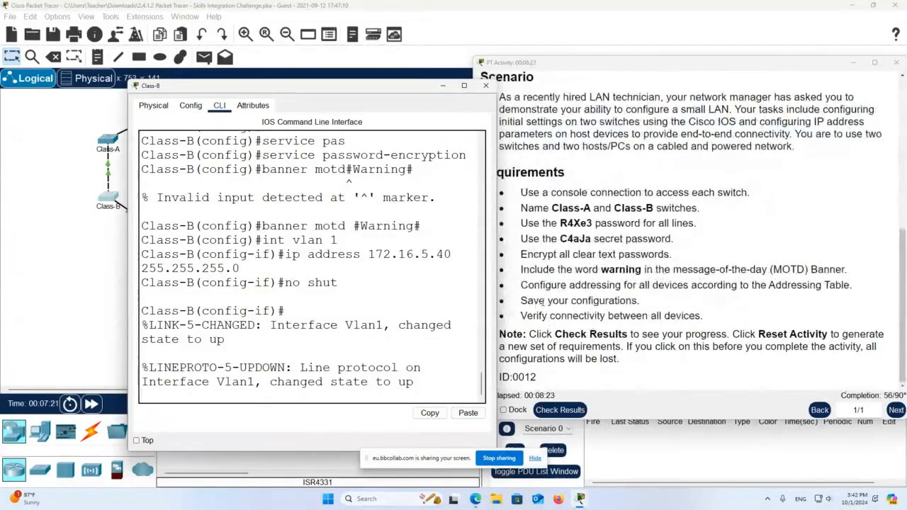
left_click_drag(546, 300, 589, 300)
left_click(379, 367)
key("Return")
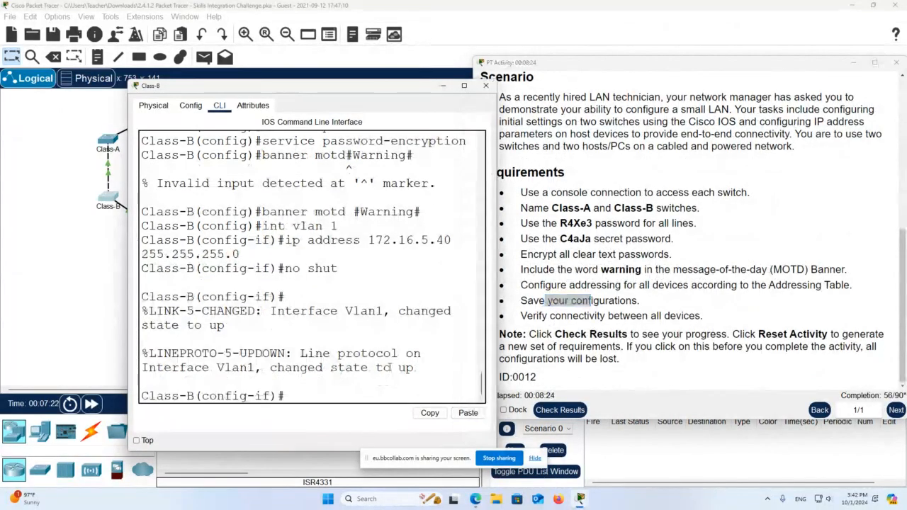
key("Return")
type("end")
key("Return")
key("Return")
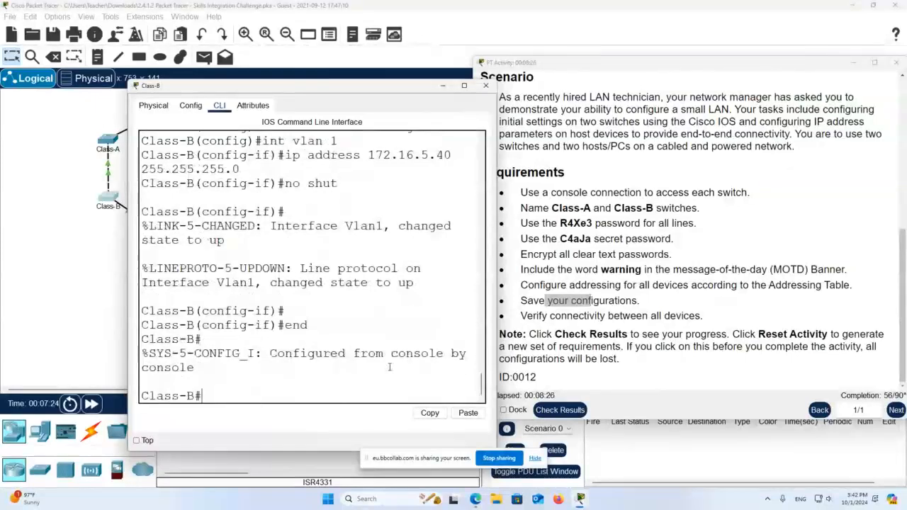
type("copy run st")
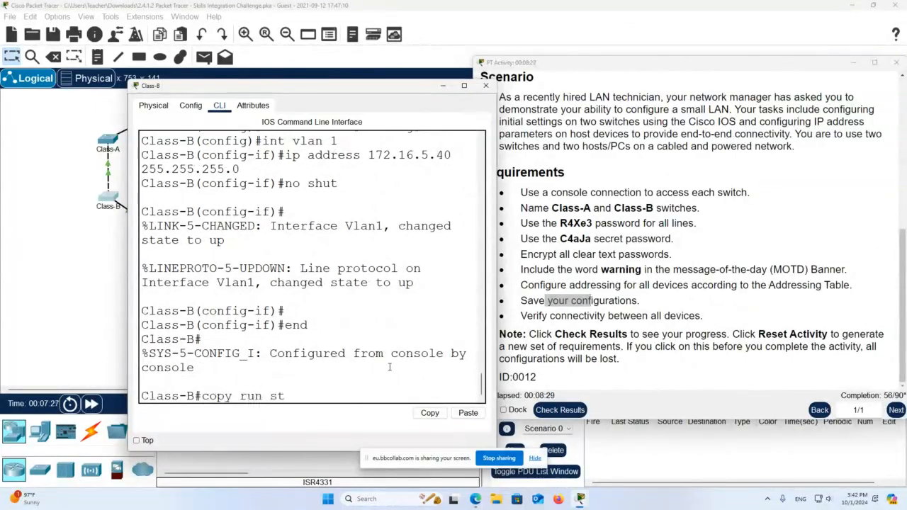
type("art")
key("Return")
key("Return")
key("Return")
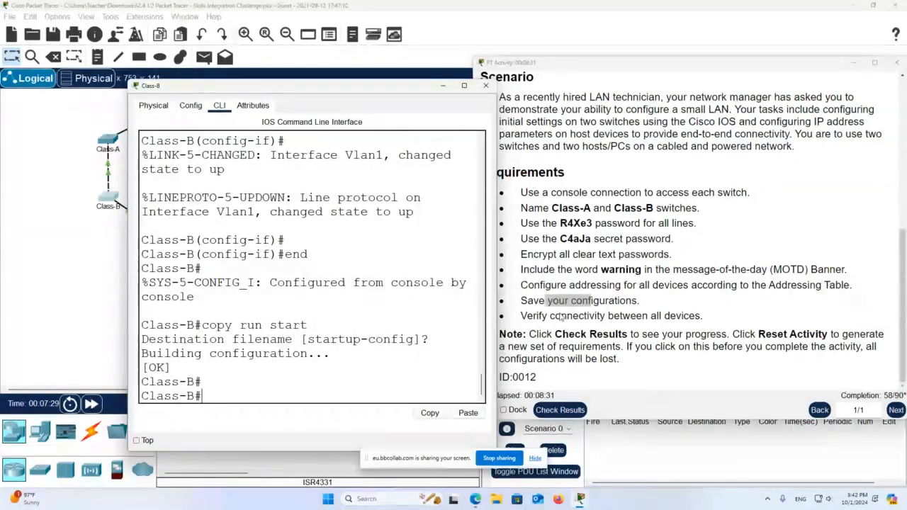
left_click_drag(341, 89, 434, 103)
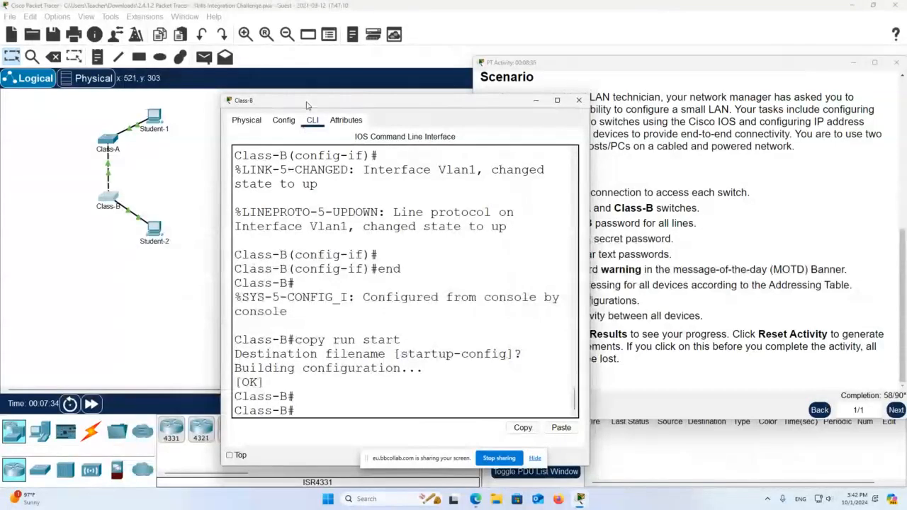
- Check results and browse the assessment items: 58/100, with Student-1 and Student-2 addressing incorrect
left_click_drag(308, 105, 170, 61)
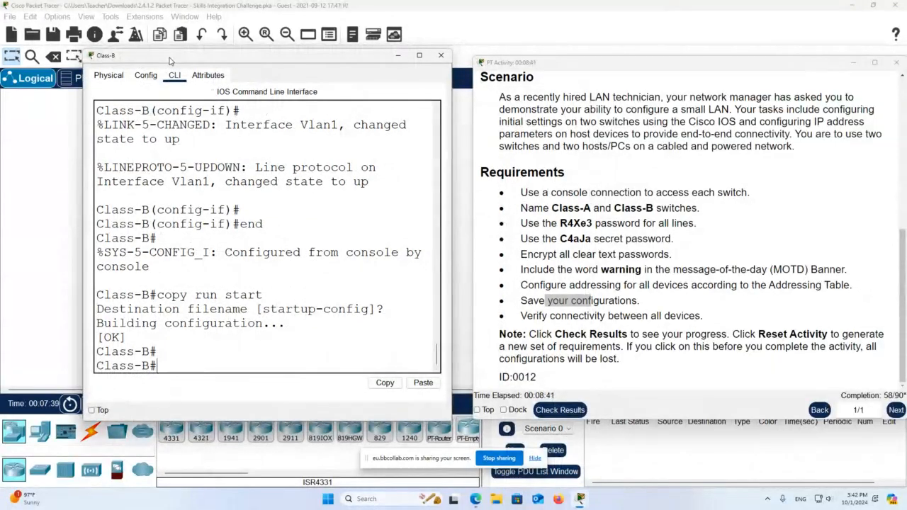
left_click(567, 411)
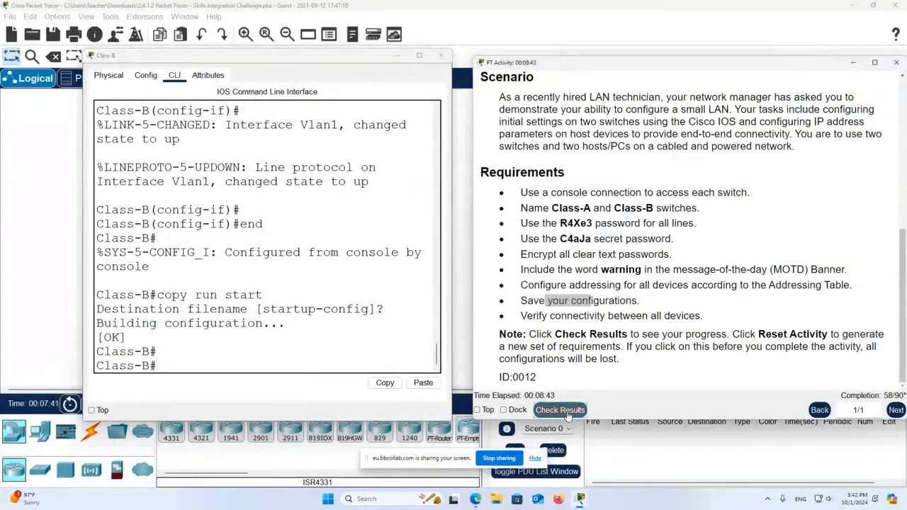
left_click_drag(190, 61, 479, 65)
left_click(102, 74)
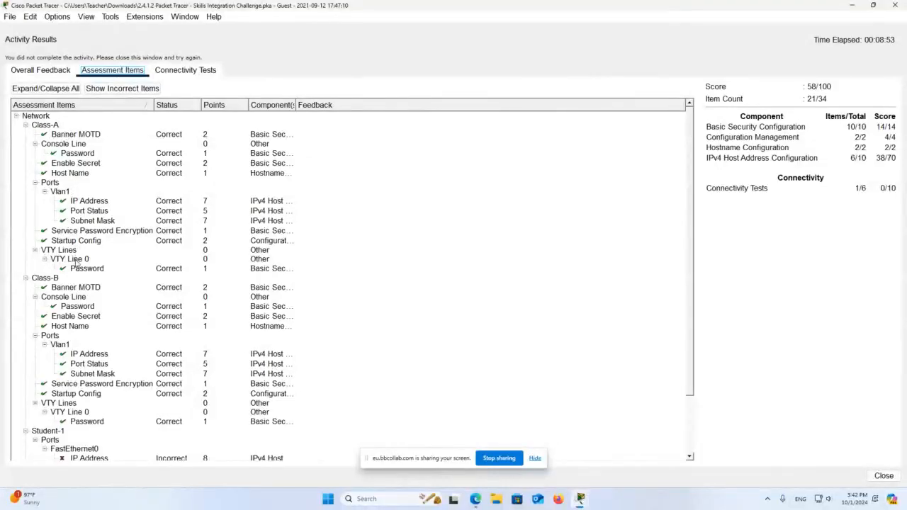
scroll(75, 271, "down", 2)
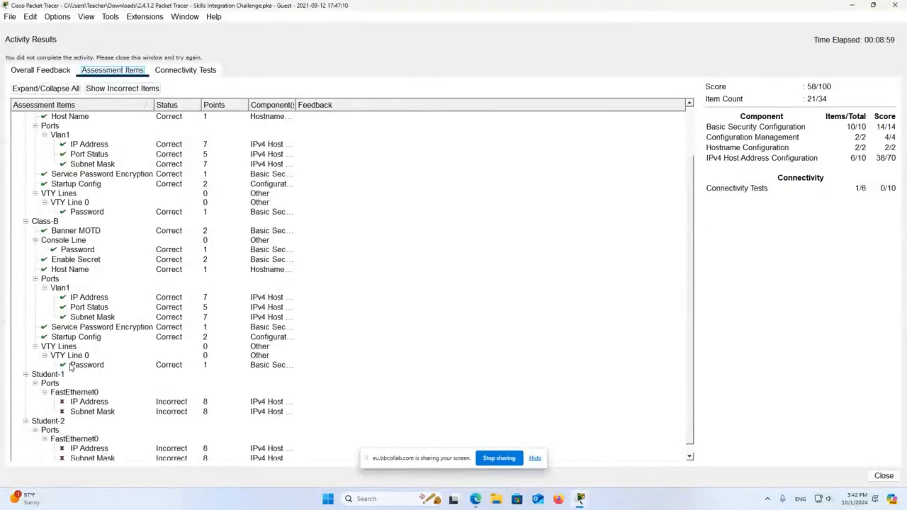
scroll(73, 367, "up", 2)
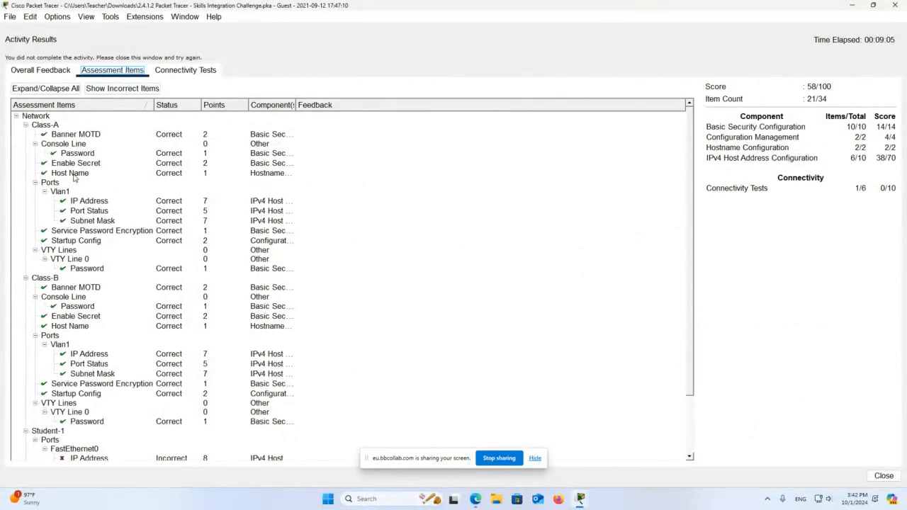
- Copy 172.16.5.50 from the addressing table and paste it as Student-1's IPv4 address
left_click(883, 476)
scroll(419, 272, "up", 3)
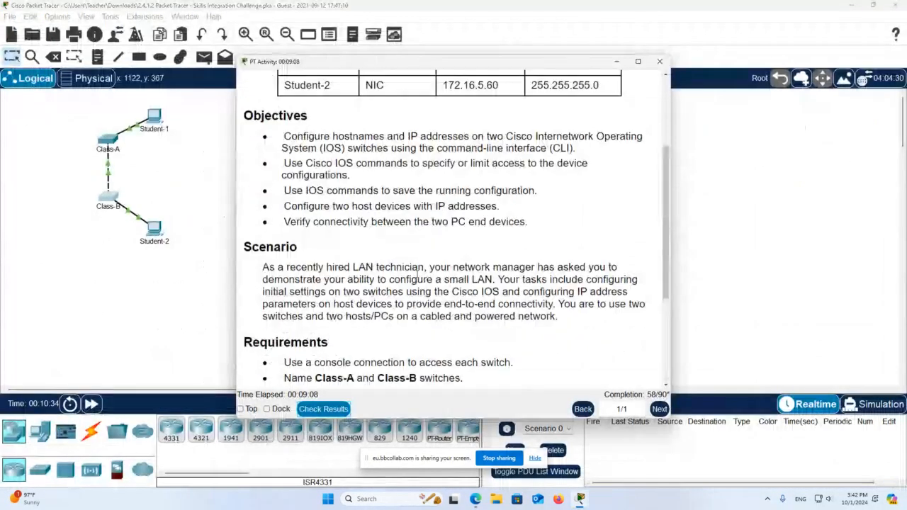
scroll(418, 271, "up", 3)
left_click_drag(499, 206, 442, 206)
key("ctrl+c")
right_click(444, 203)
left_click(464, 211)
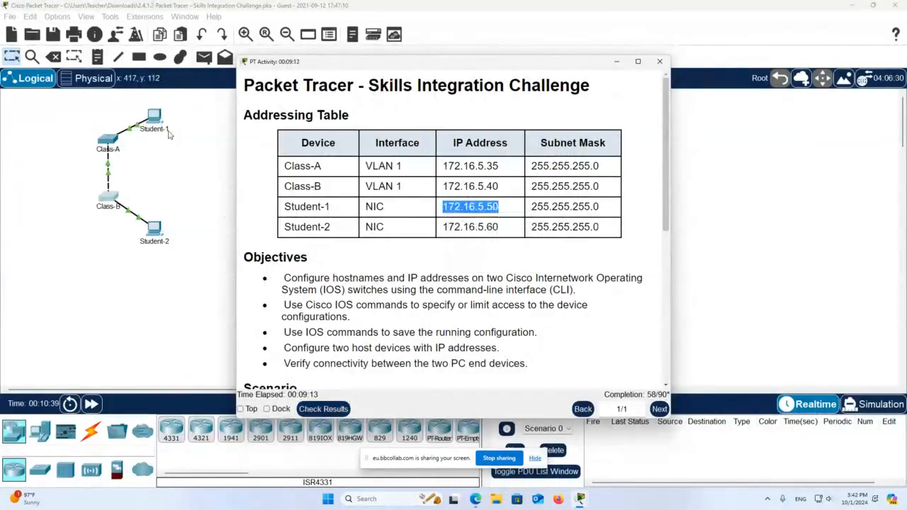
left_click(161, 121)
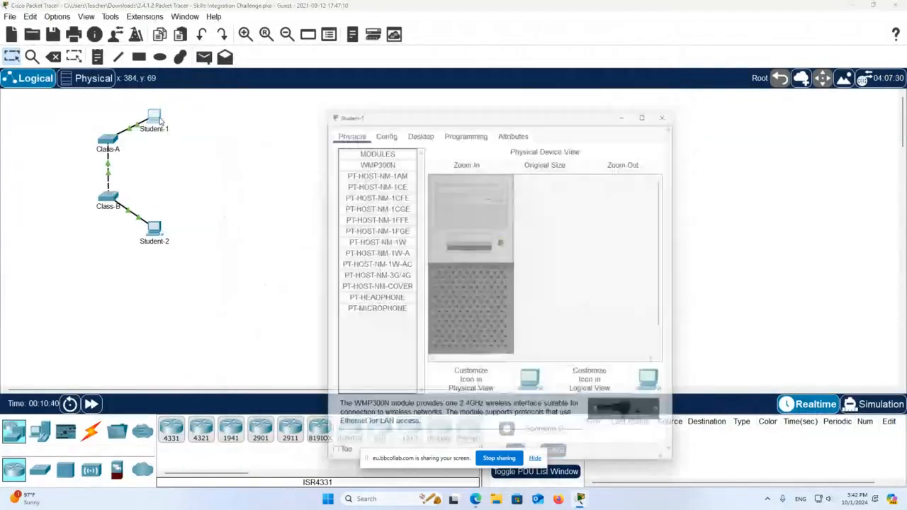
left_click(416, 127)
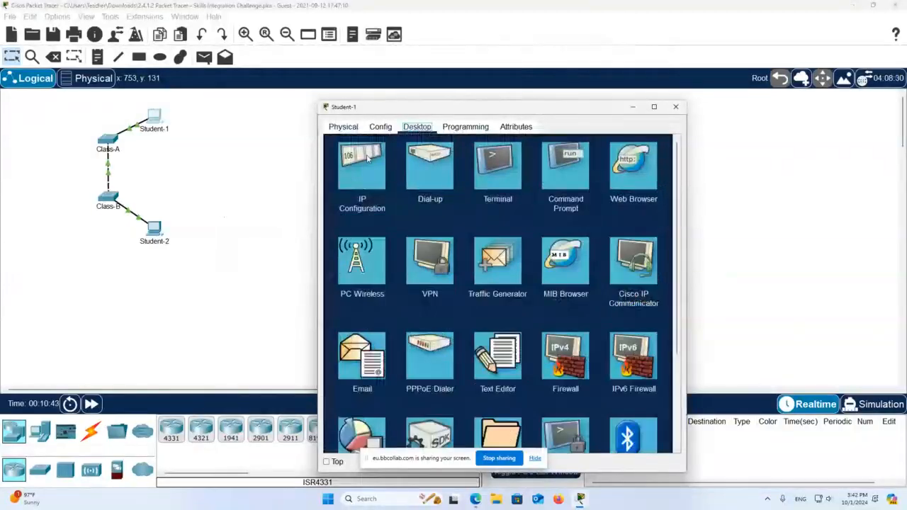
left_click(362, 162)
right_click(479, 197)
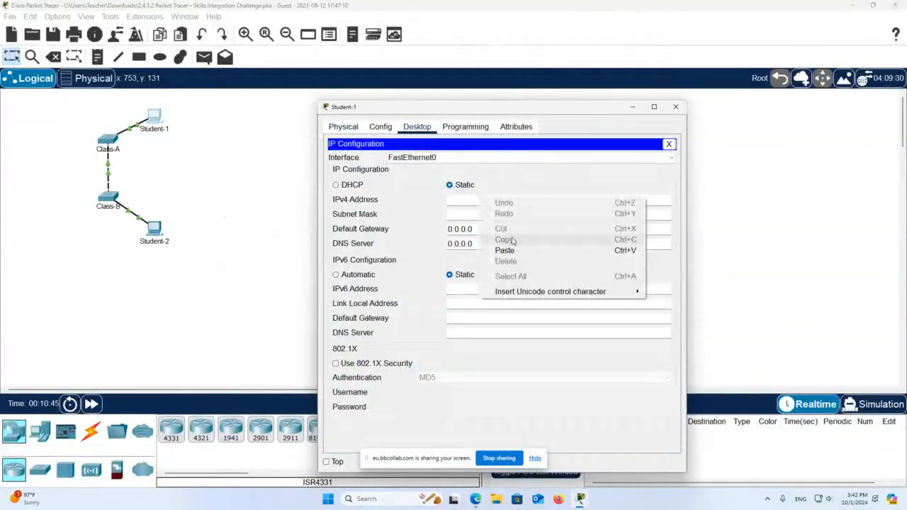
left_click(515, 246)
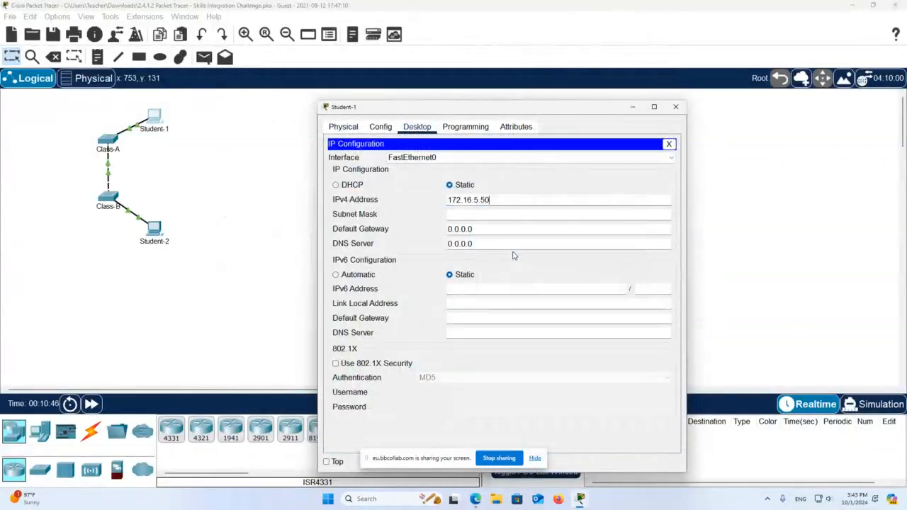
- Correct Student-1's subnet mask to 255.255.255.0 after checking it in the addressing table
left_click(504, 215)
left_click(482, 214)
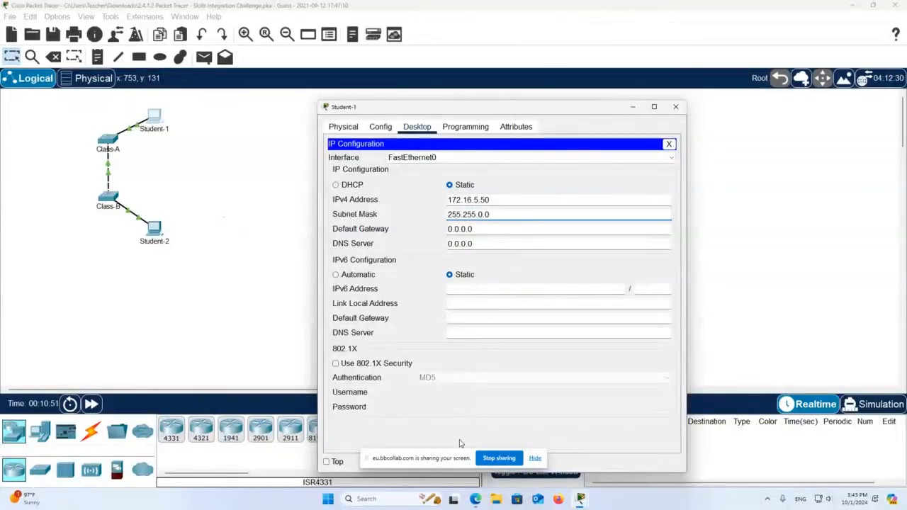
mouse_move(580, 500)
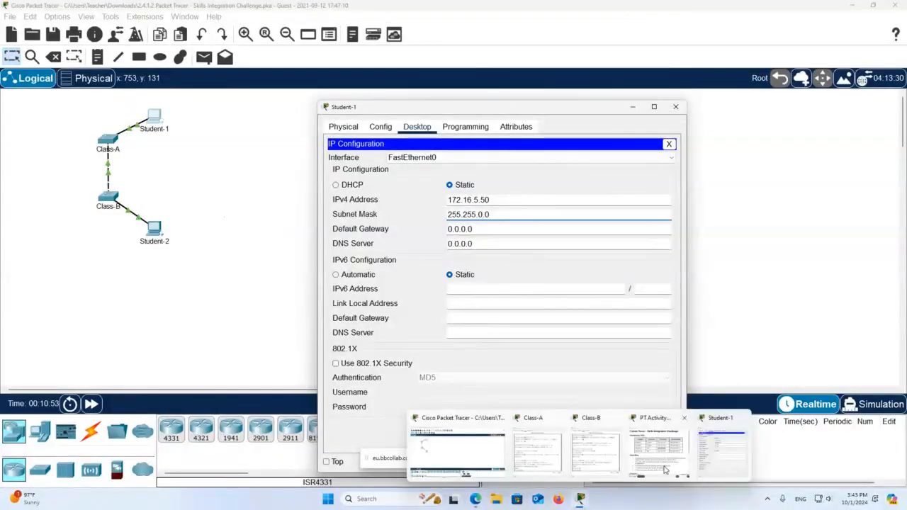
left_click(665, 469)
left_click_drag(531, 206, 590, 206)
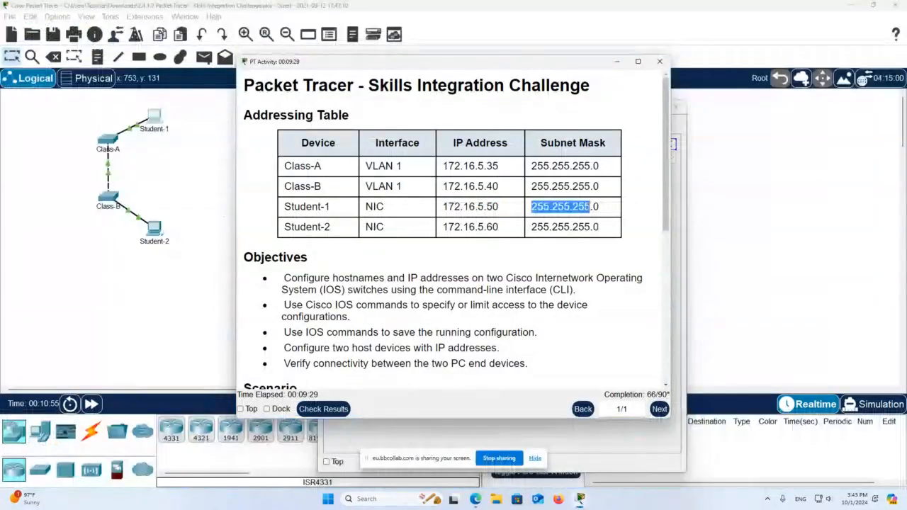
left_click(617, 61)
left_click(523, 222)
left_click(502, 214)
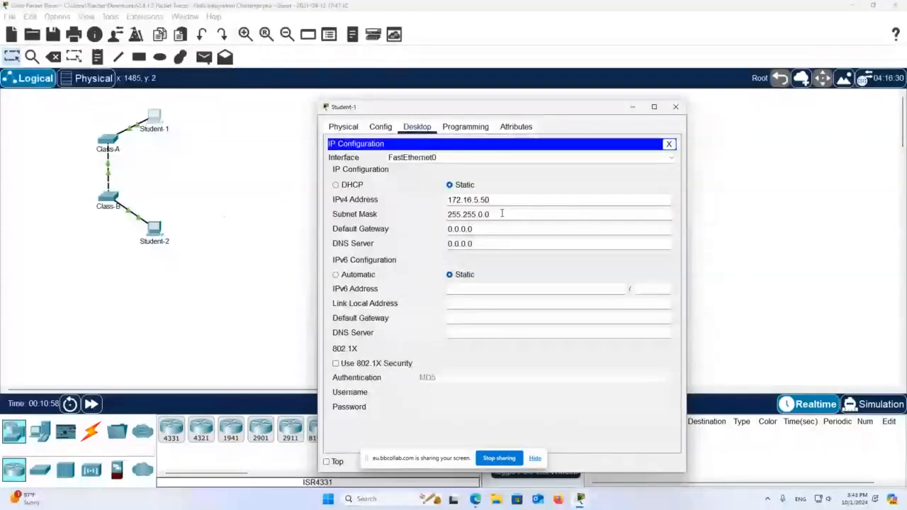
key("Left")
key("Left")
key("BackSpace")
type("255")
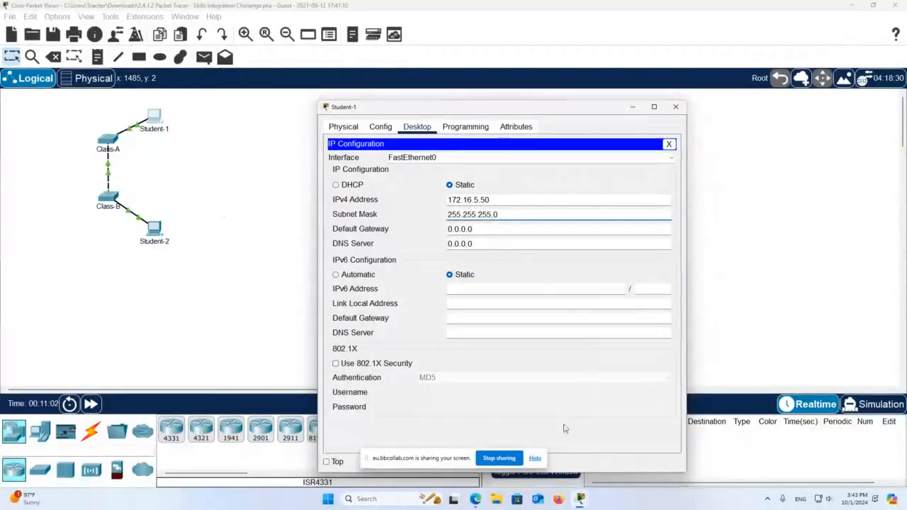
left_click_drag(521, 107, 457, 61)
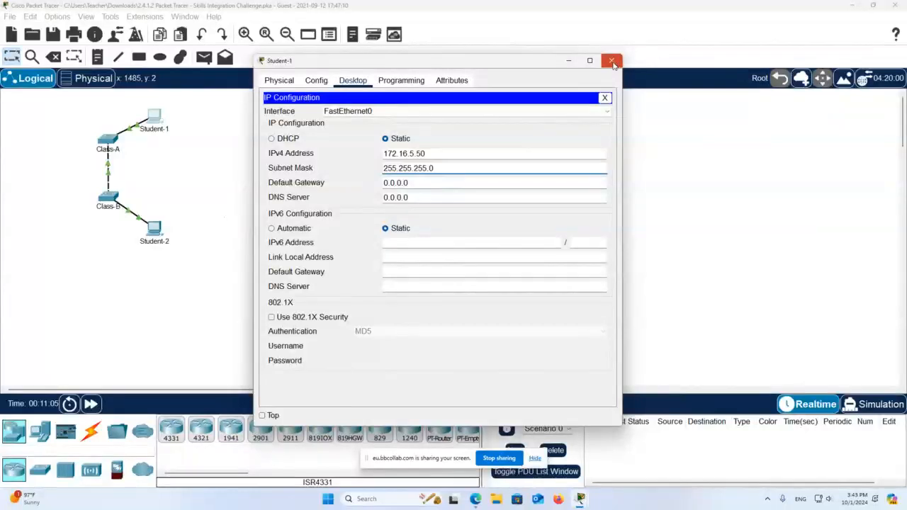
- Open Student-2's IP Configuration and copy its address 172.16.5.60 from the addressing table
left_click(612, 61)
left_click(154, 230)
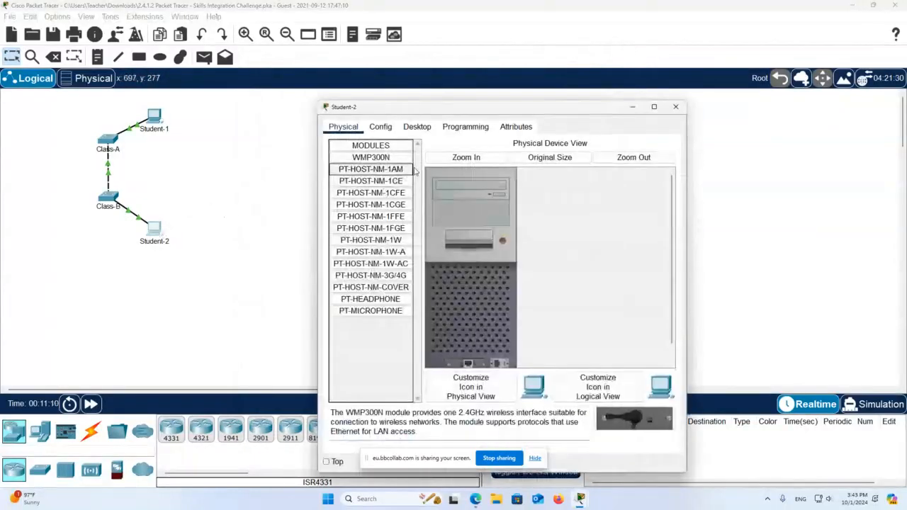
left_click(417, 126)
left_click(360, 165)
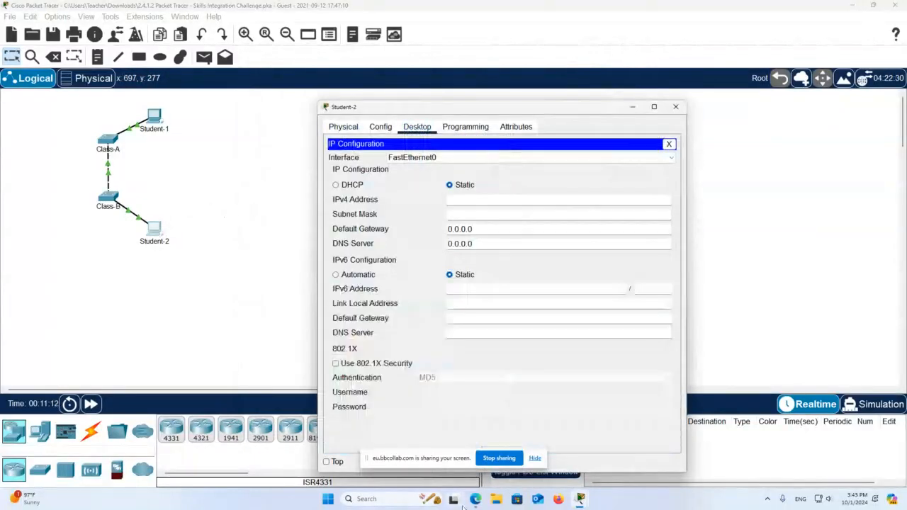
left_click(579, 500)
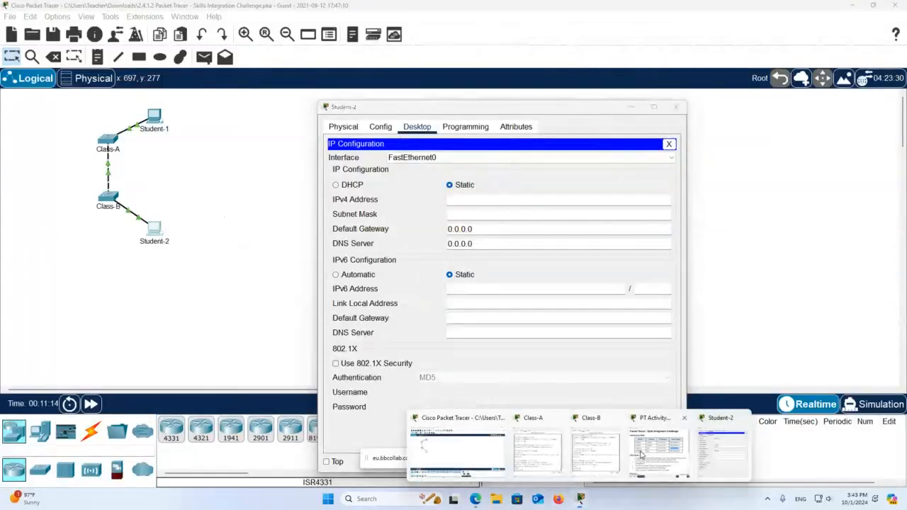
left_click(641, 454)
left_click_drag(499, 227, 444, 226)
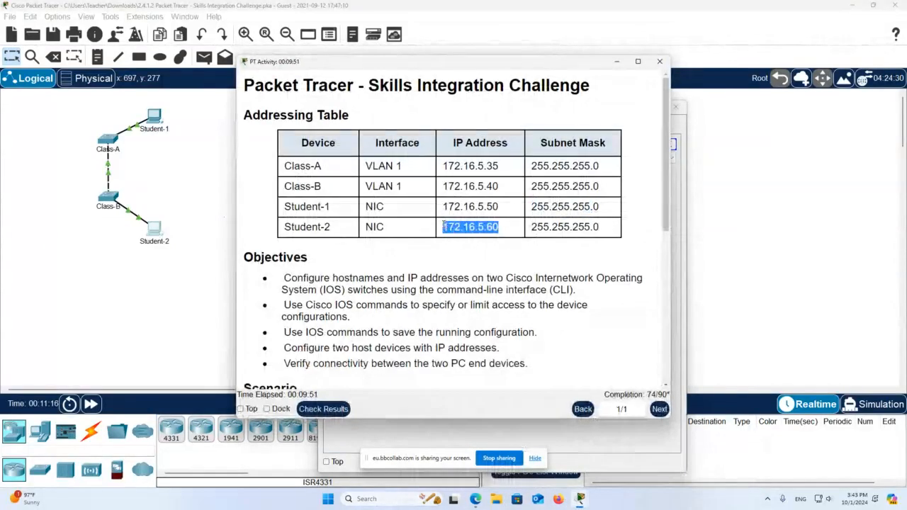
right_click(471, 225)
left_click(490, 236)
- Paste 172.16.5.60 as Student-2's IPv4 address, fix the mask to 255.255.255.0, and close the window
left_click(155, 232)
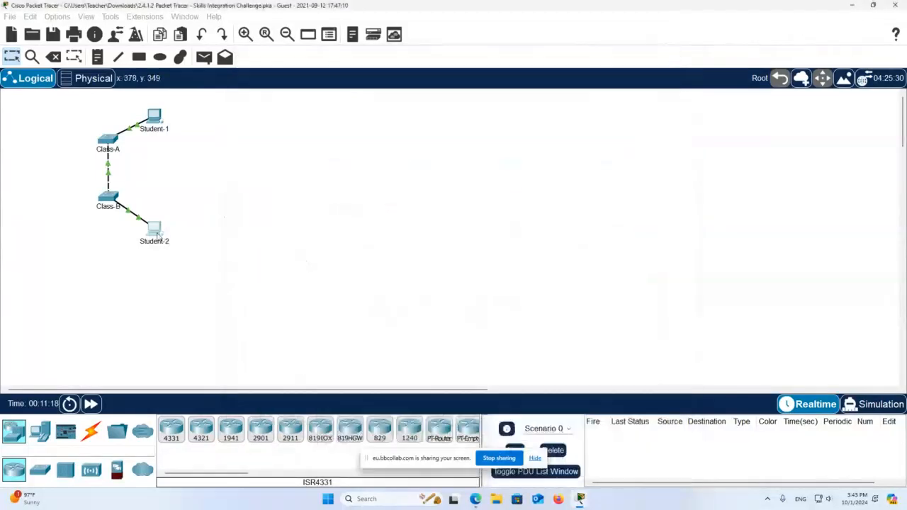
left_click(465, 199)
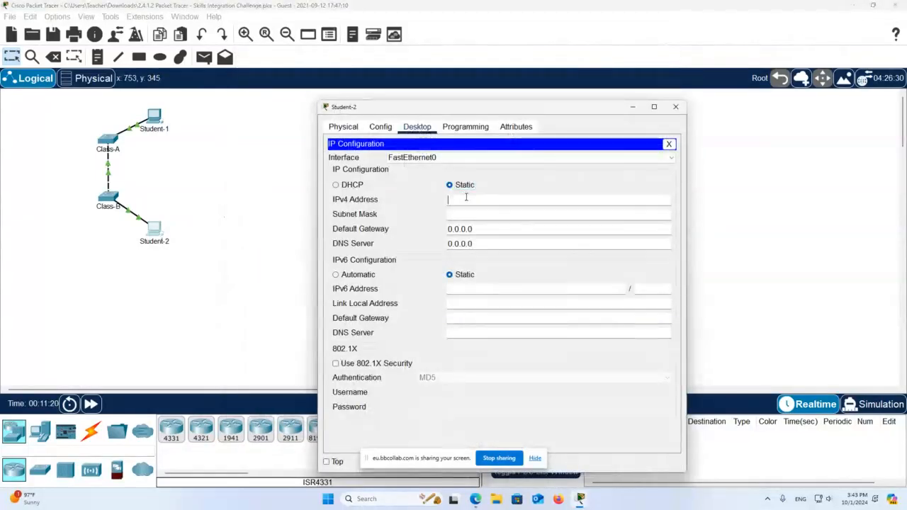
right_click(468, 200)
left_click(493, 253)
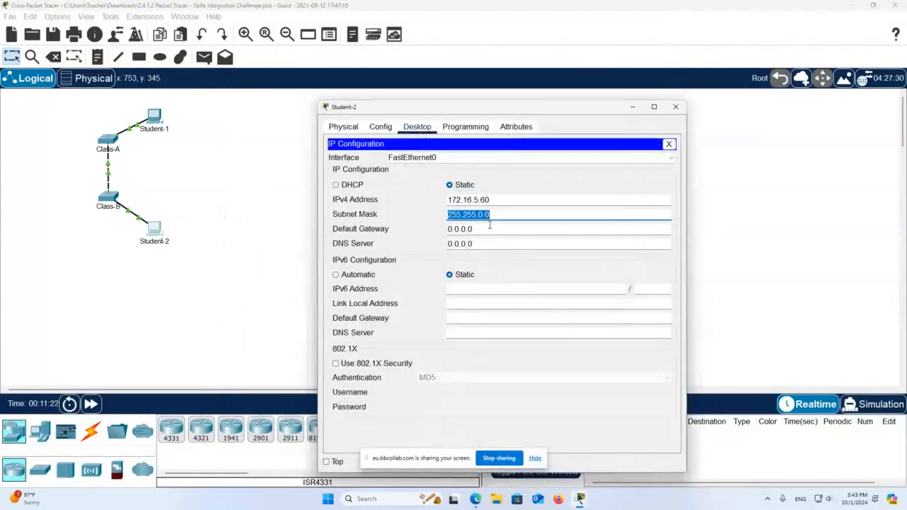
left_click(532, 228)
left_click(537, 220)
key("Left")
key("Left")
key("BackSpace")
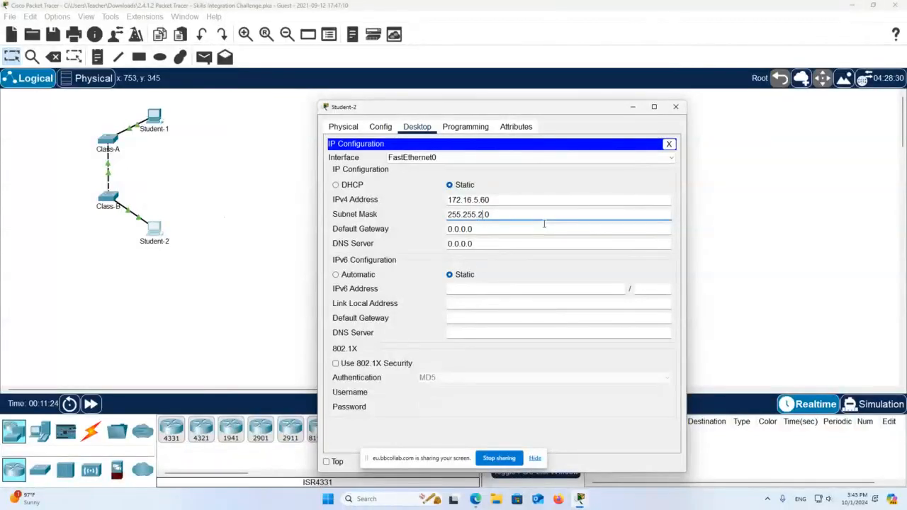
left_click(675, 106)
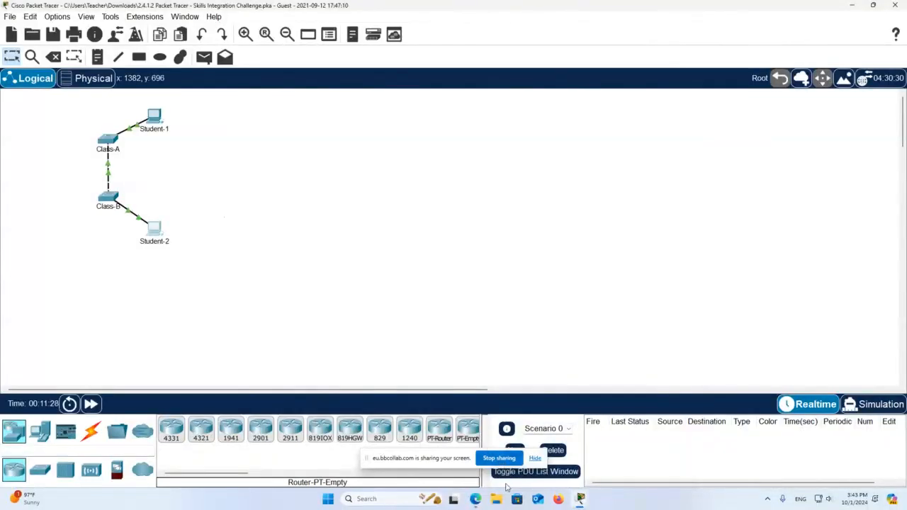
- Recheck results, confirm 100/100 with every assessment item correct, and close the results
mouse_move(580, 500)
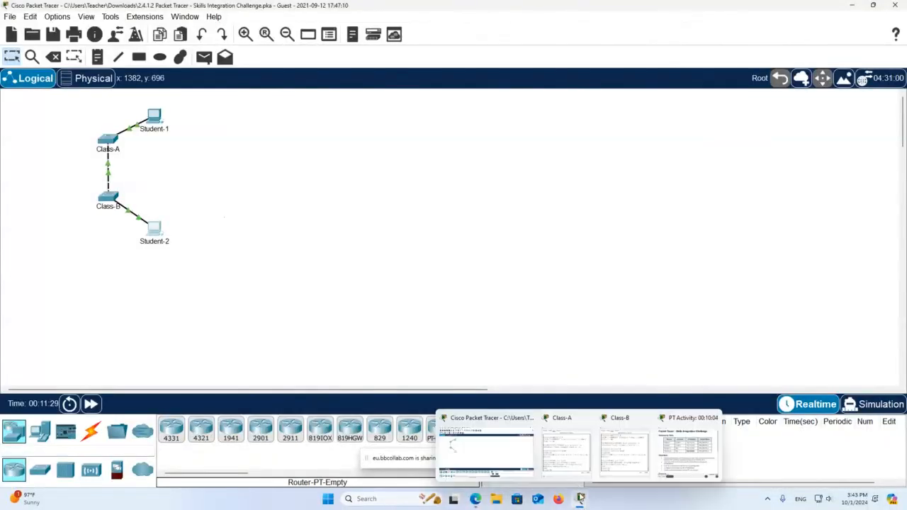
left_click(701, 446)
left_click(333, 409)
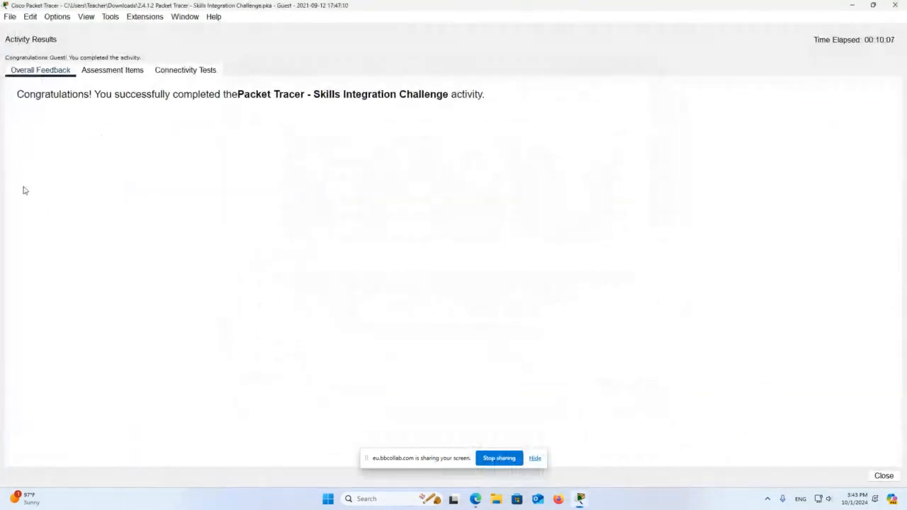
double_click(50, 98)
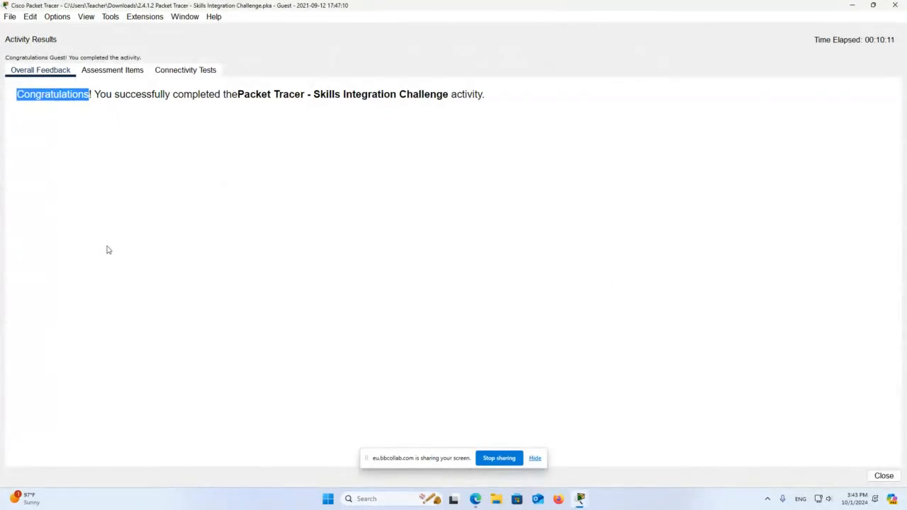
left_click(113, 70)
scroll(192, 195, "down", 3)
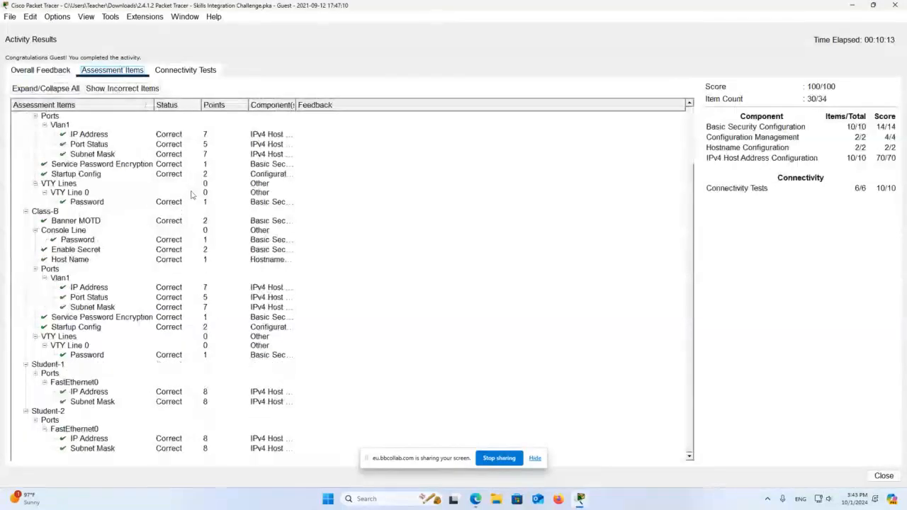
left_click(884, 476)
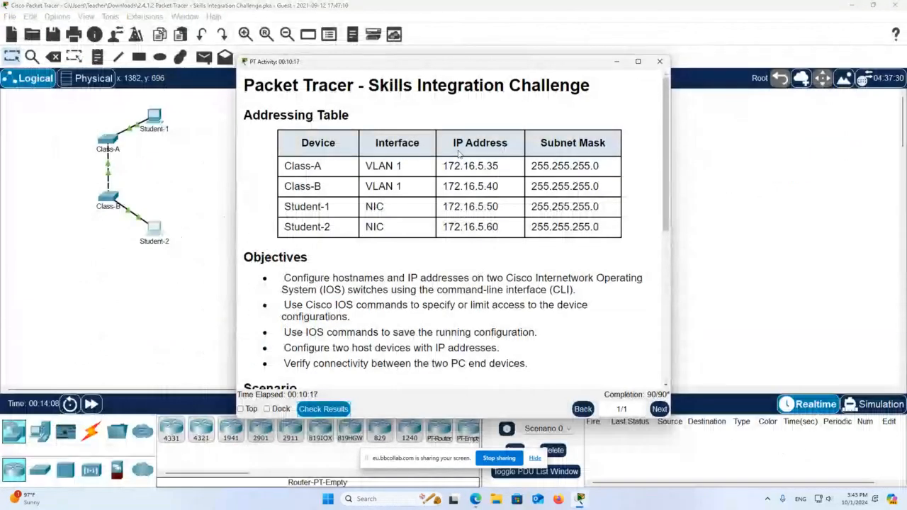
- Review Student-1's IP Configuration to confirm its 172.16.5.50 address
left_click(616, 61)
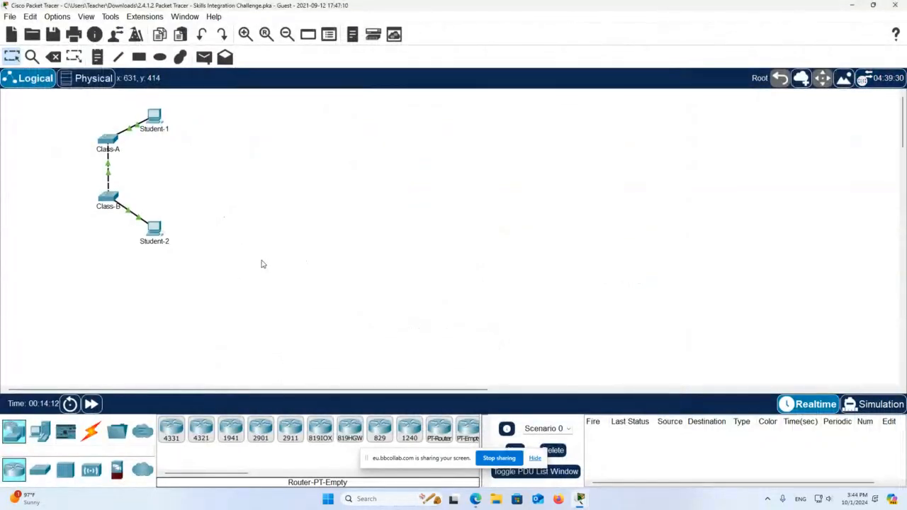
left_click(155, 117)
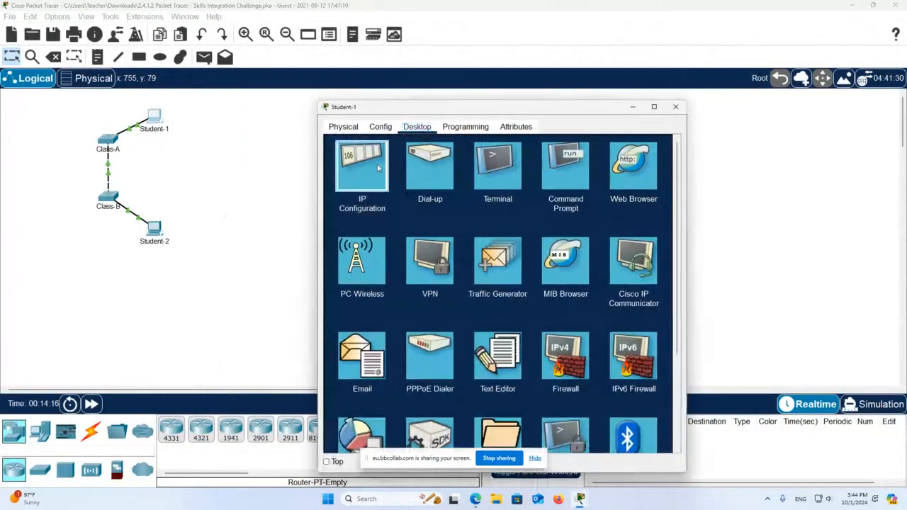
left_click(363, 168)
left_click(505, 199)
double_click(505, 199)
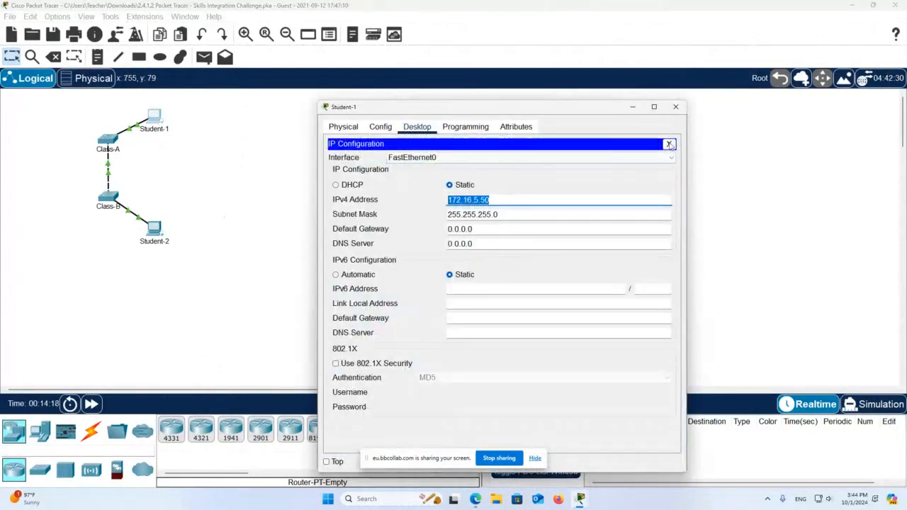
left_click(669, 144)
- Run 'ping 172.16.5.60' from Student-1's Command Prompt, getting four replies with 0% loss
left_click(576, 171)
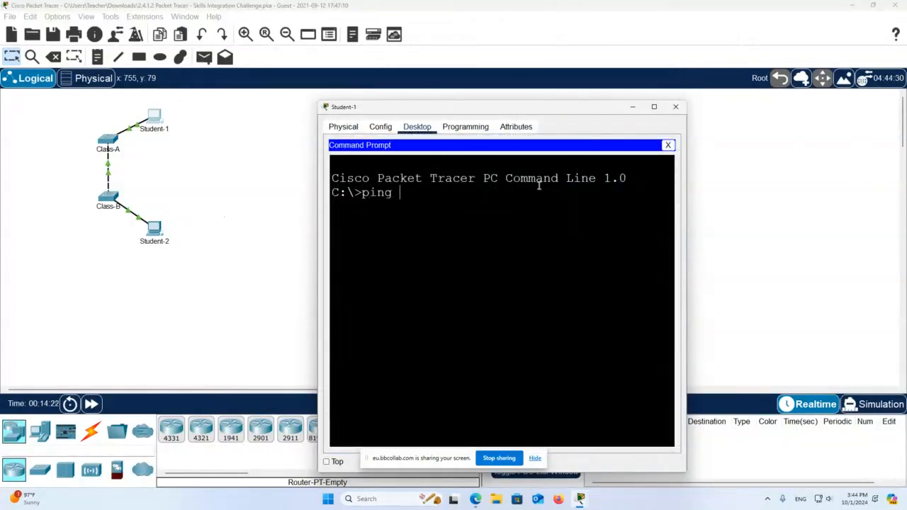
type("ping")
right_click(539, 186)
left_click(557, 202)
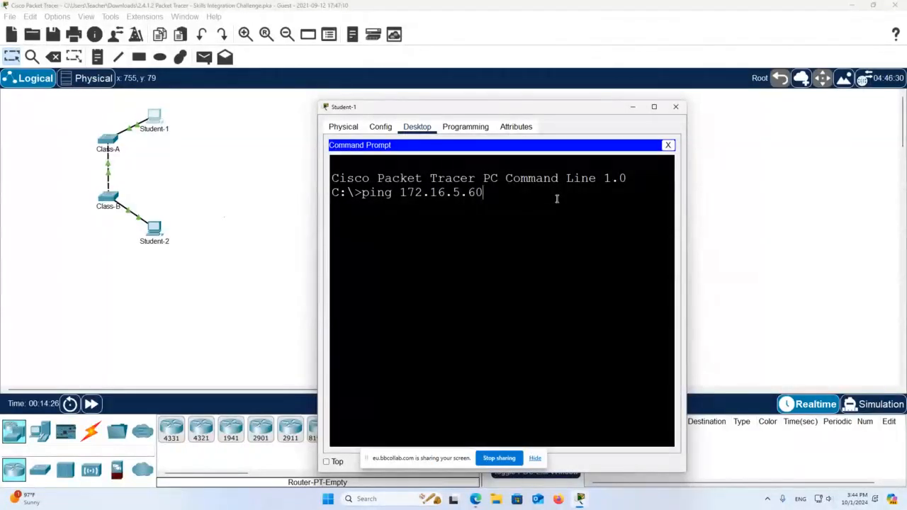
key("Return")
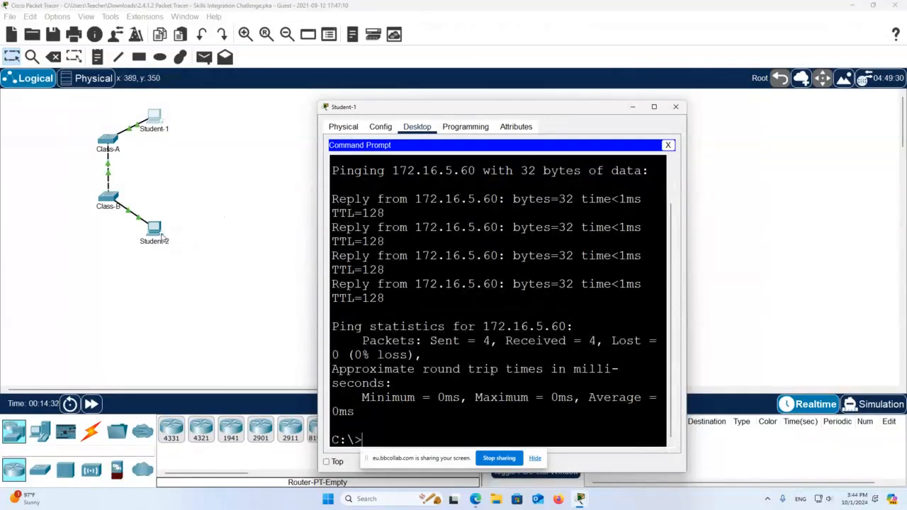
left_click(165, 236)
- From Student-2's command prompt, ping Student-1 at 172.16.5.50 with 0% loss
left_click(557, 170)
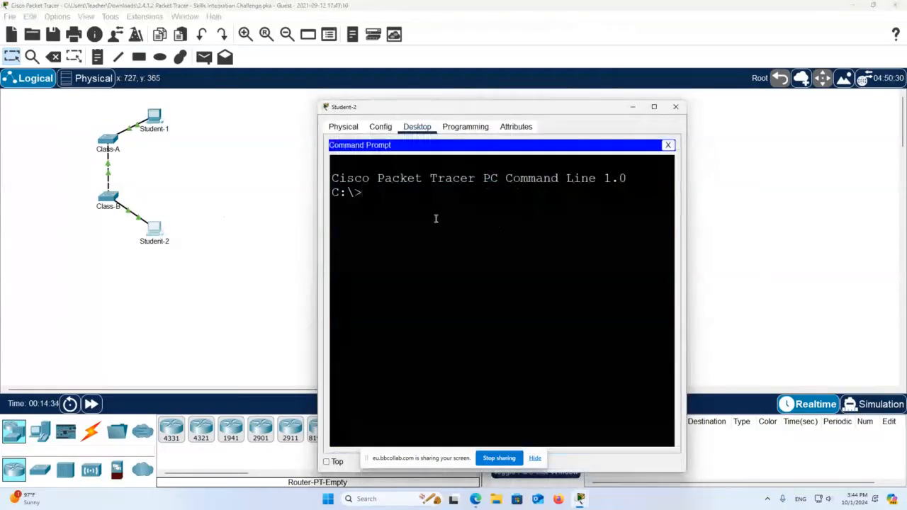
type("ping")
right_click(435, 218)
right_click(459, 221)
left_click(486, 238)
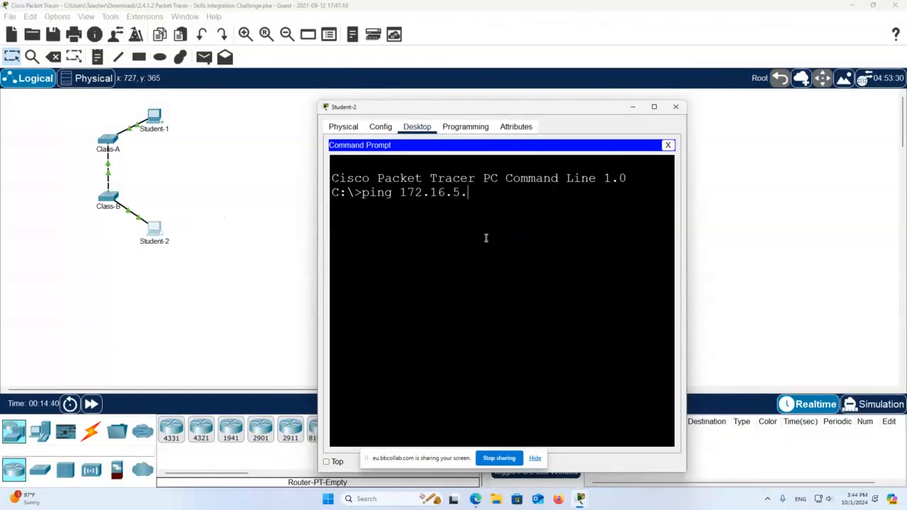
key("Return")
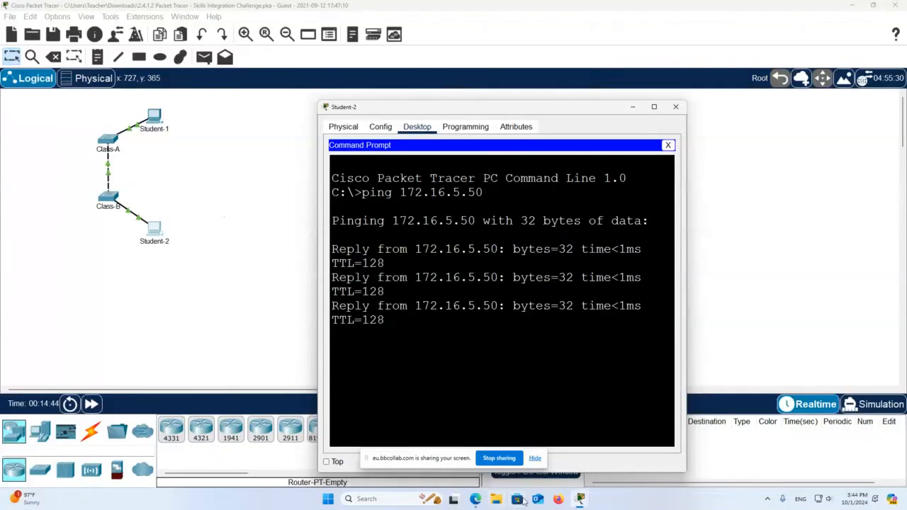
- Check the activity instructions, then rerun the ping edited to Class-B at 172.16.5.40
mouse_move(580, 499)
left_click(613, 457)
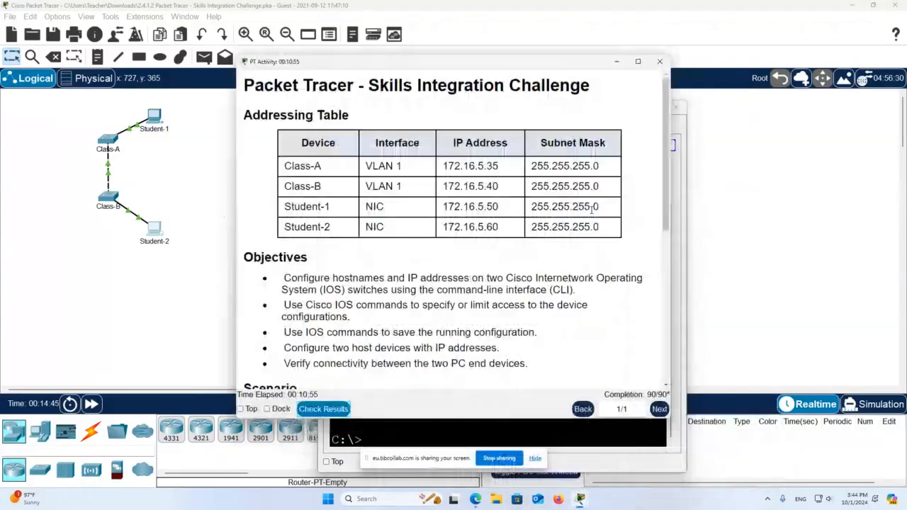
left_click(154, 230)
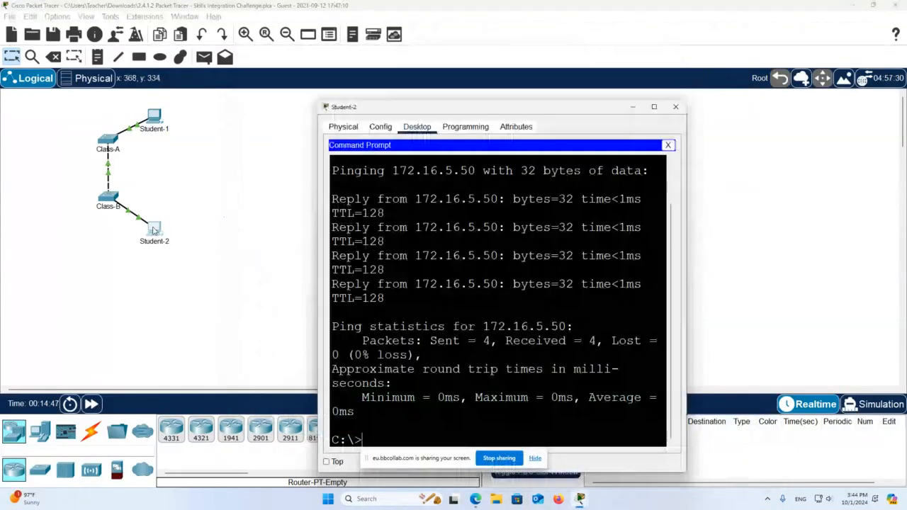
key("Up")
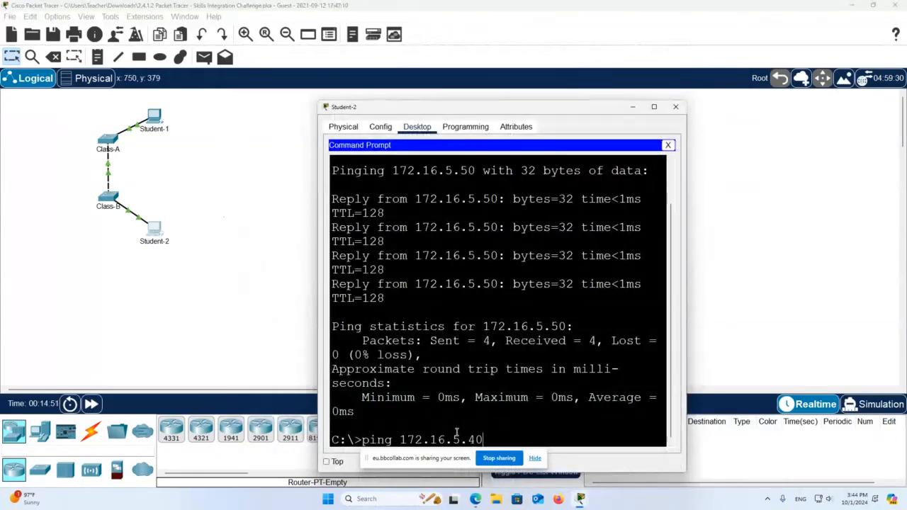
key("Return")
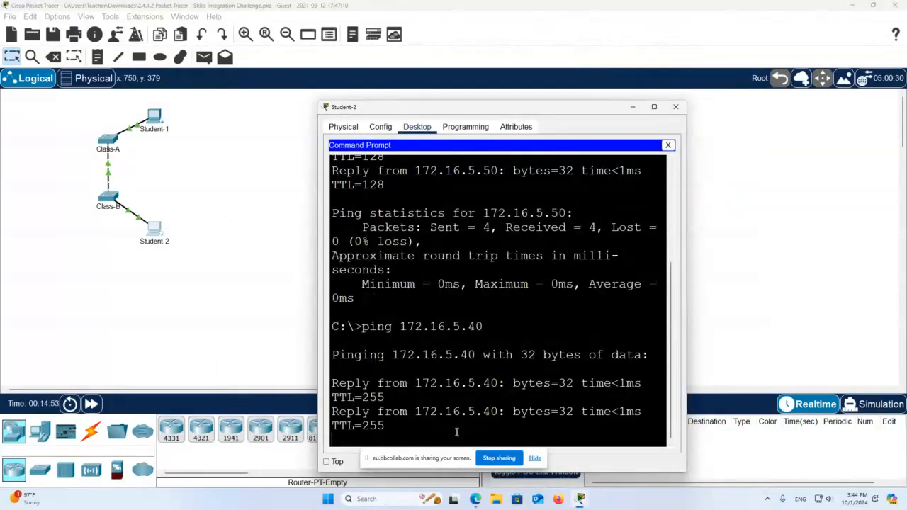
- Ping 172.16.5.60 from Class-B's CLI with 5/5 replies, then return to the main topology window
left_click(105, 200)
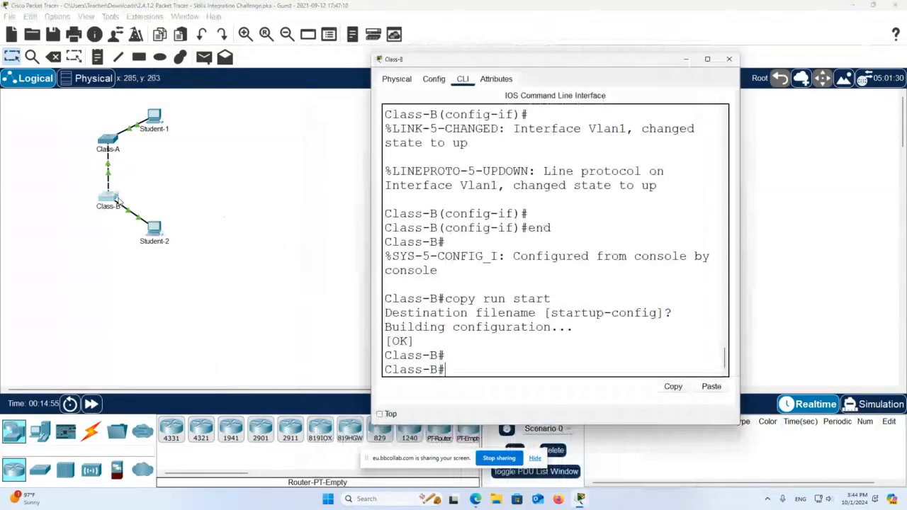
type("ping")
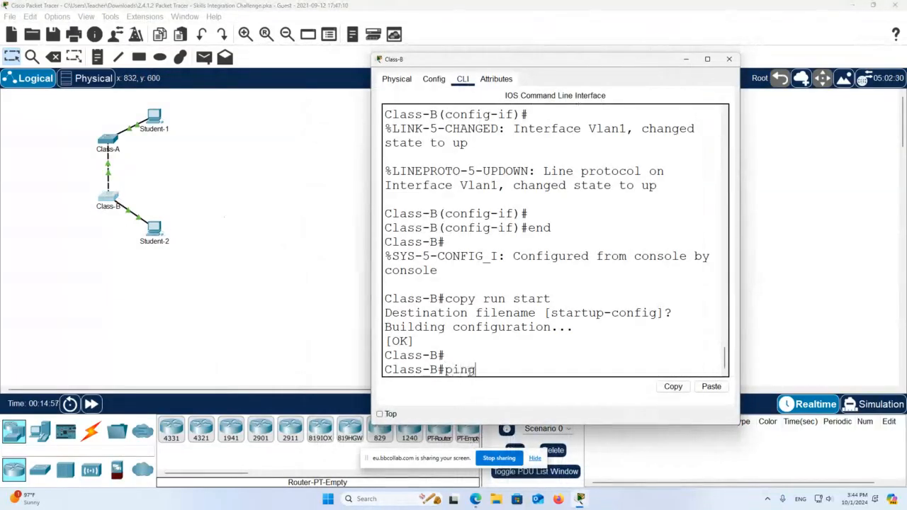
left_click(709, 387)
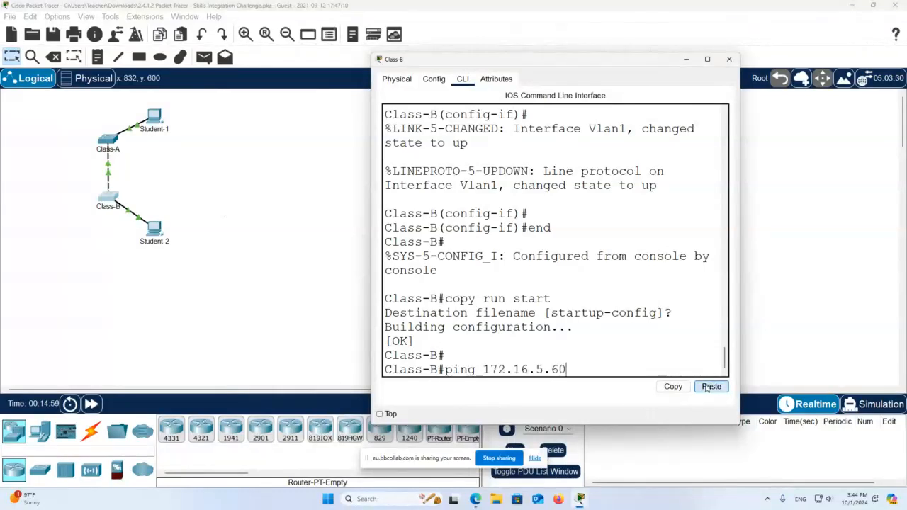
key("Return")
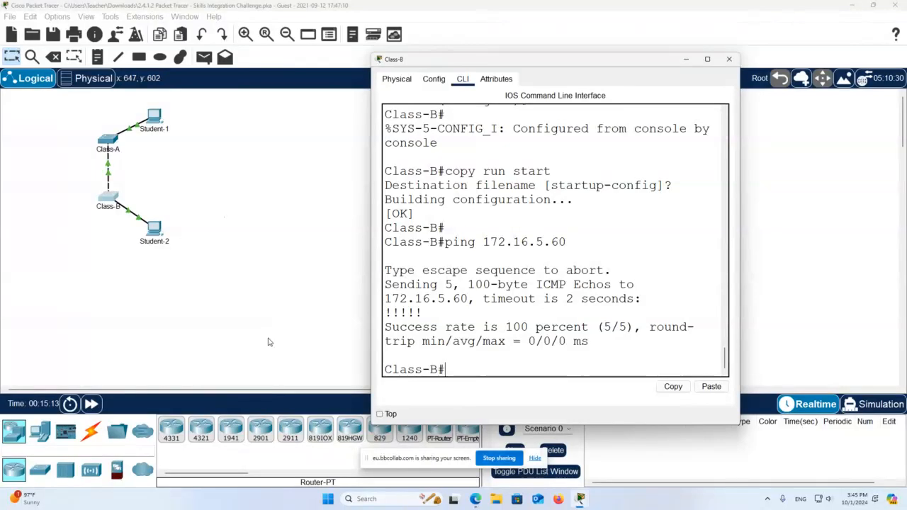
mouse_move(579, 500)
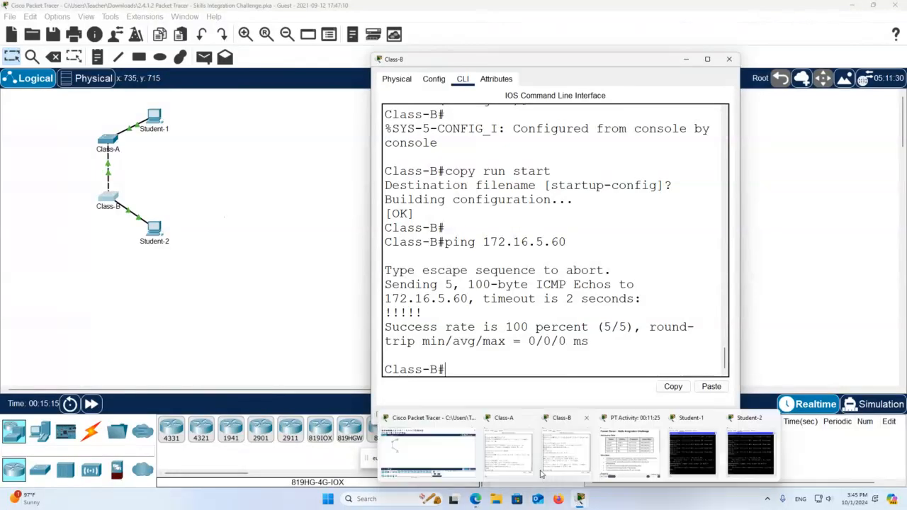
left_click(456, 457)
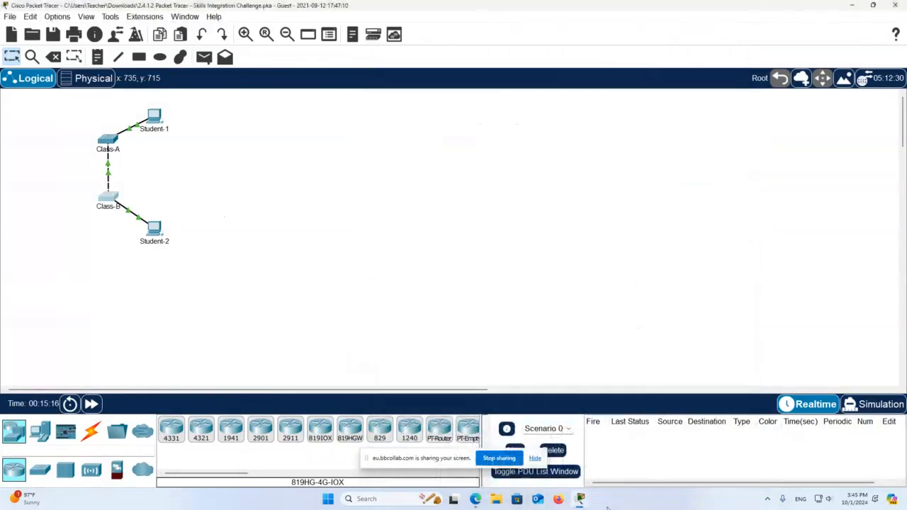
left_click(558, 499)
left_click(581, 502)
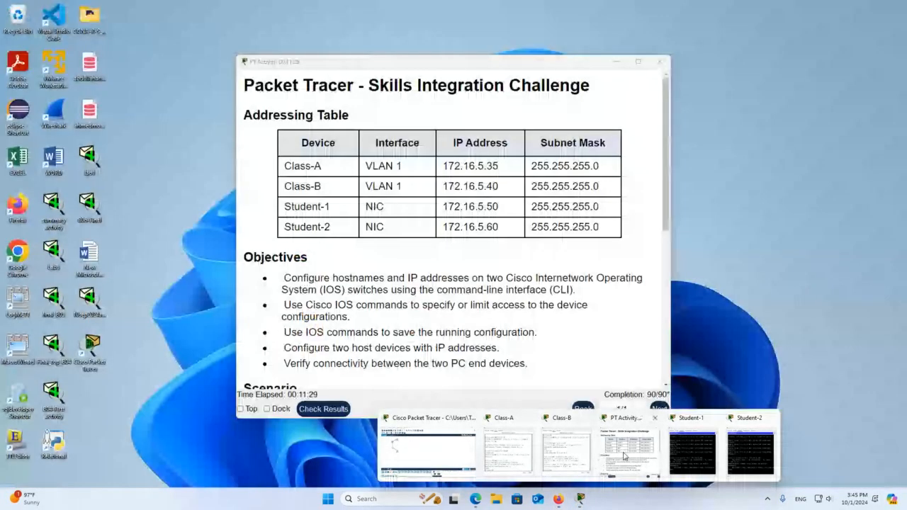
left_click(473, 452)
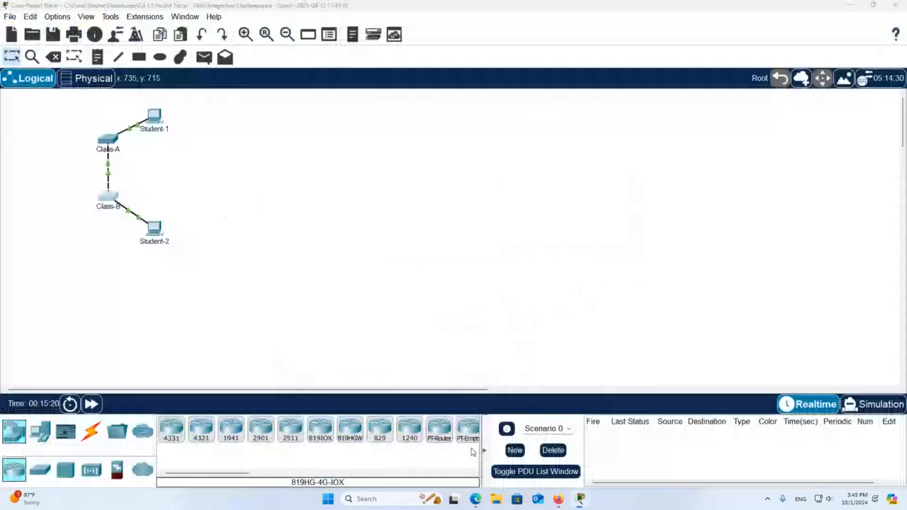
mouse_move(581, 500)
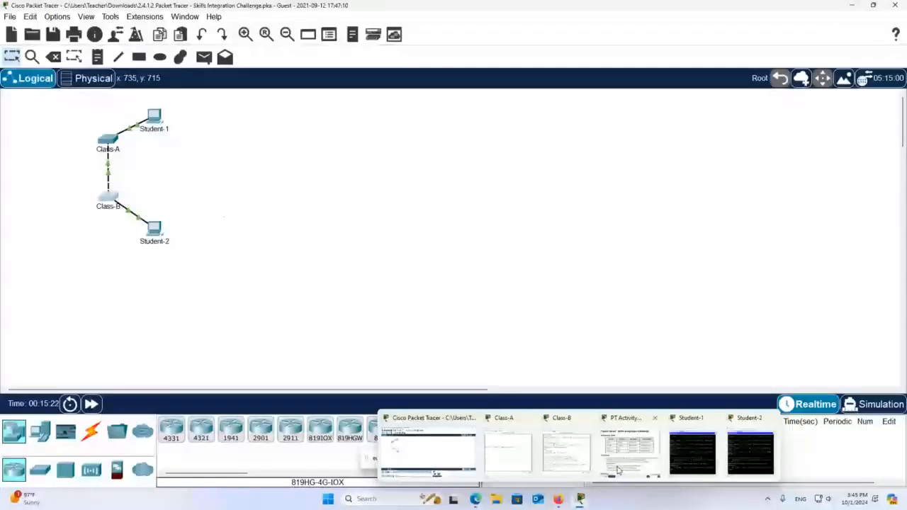
mouse_move(561, 459)
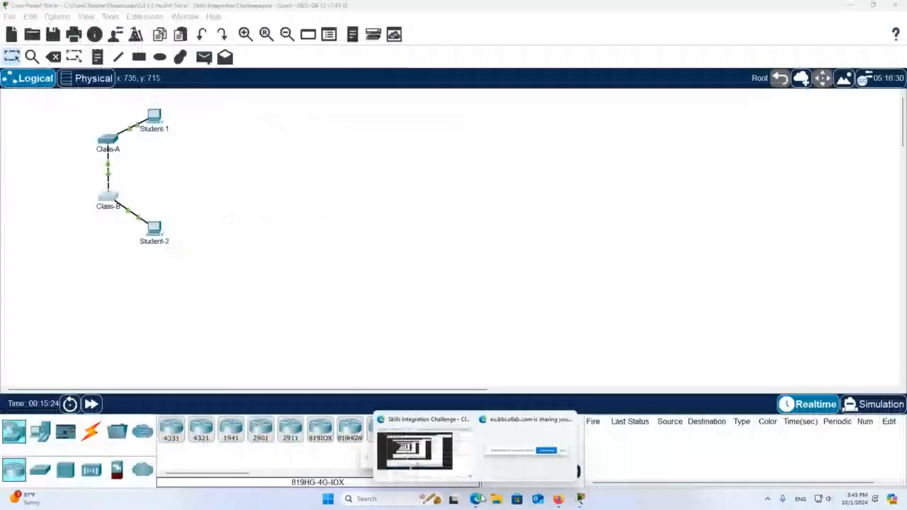